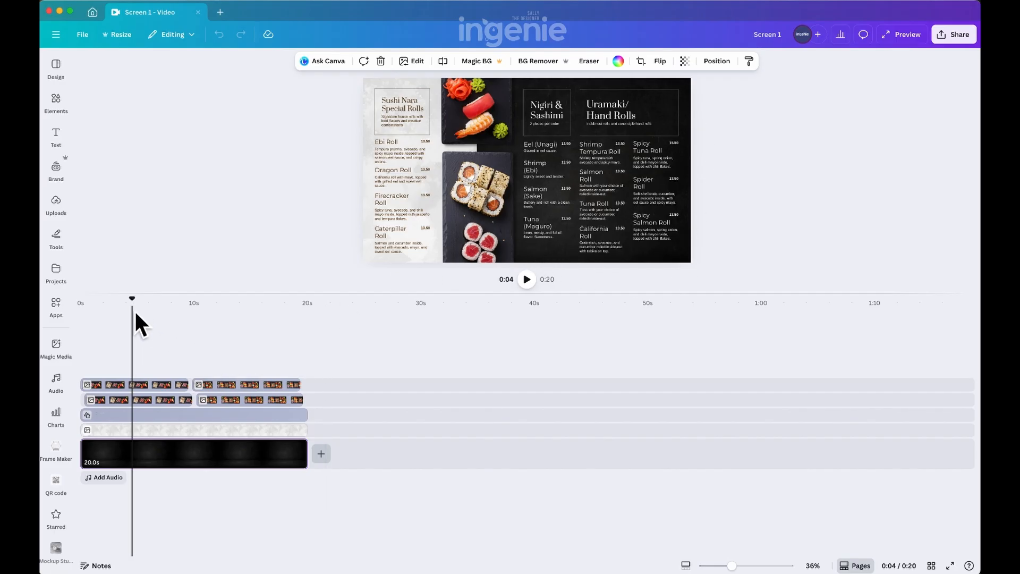
- Enlarge the page preview and ungroup the menu text group
{"action": "left_click_drag", "start_coordinate": [575, 294], "coordinate": [576, 408]}
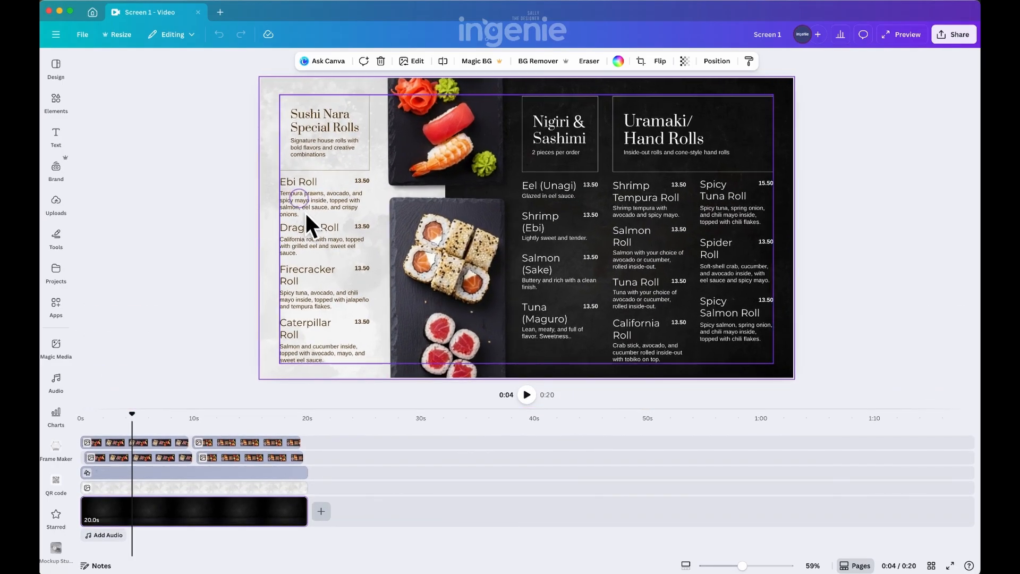
{"action": "left_click", "coordinate": [314, 226]}
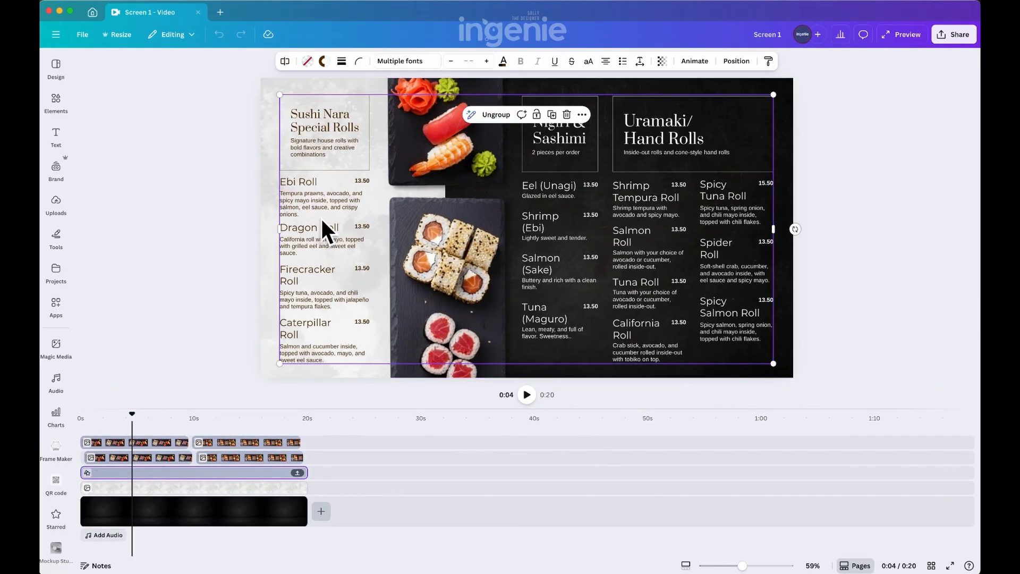
{"action": "left_click", "coordinate": [296, 472]}
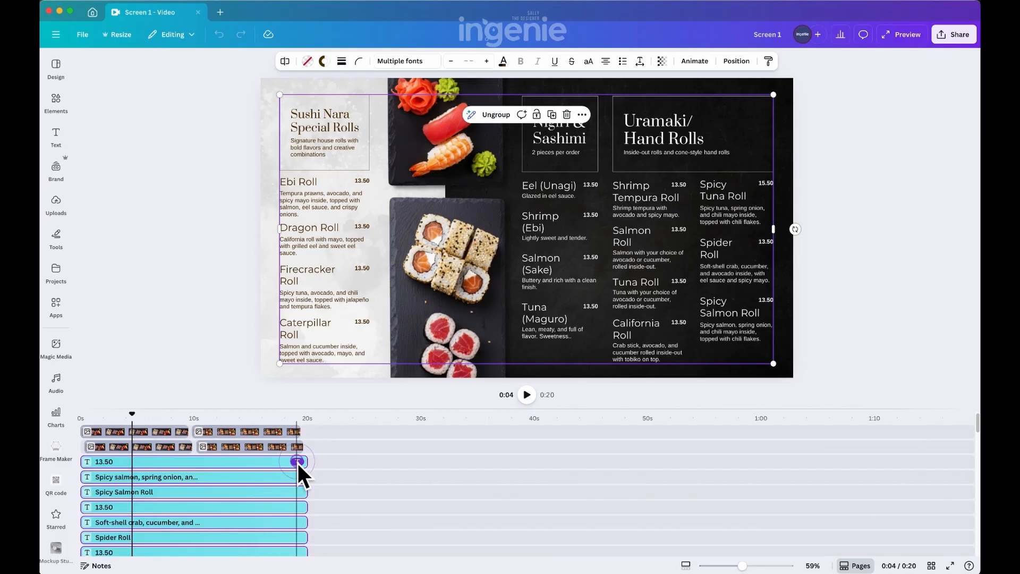
{"action": "left_click", "coordinate": [296, 461]}
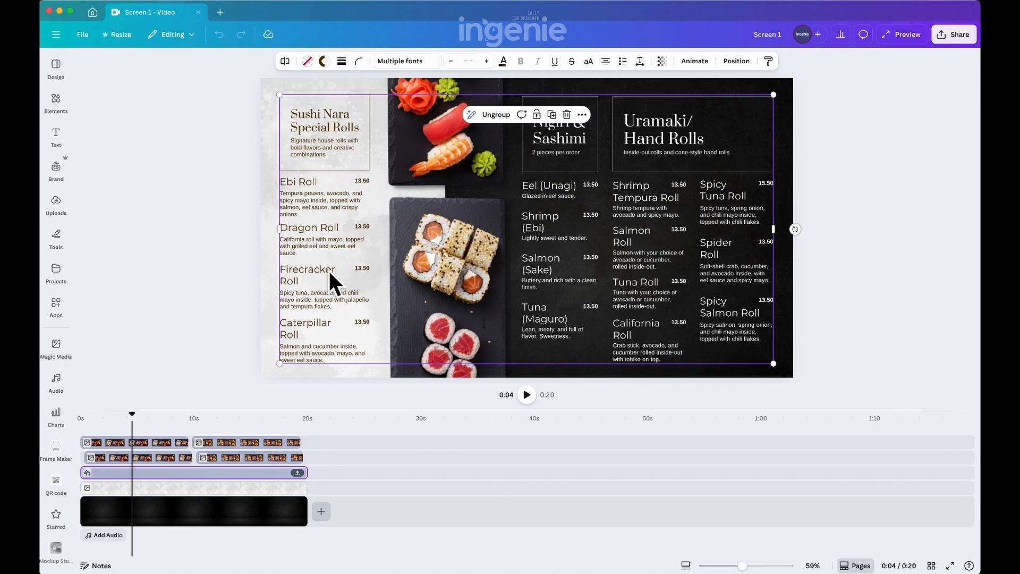
{"action": "right_click", "coordinate": [317, 206]}
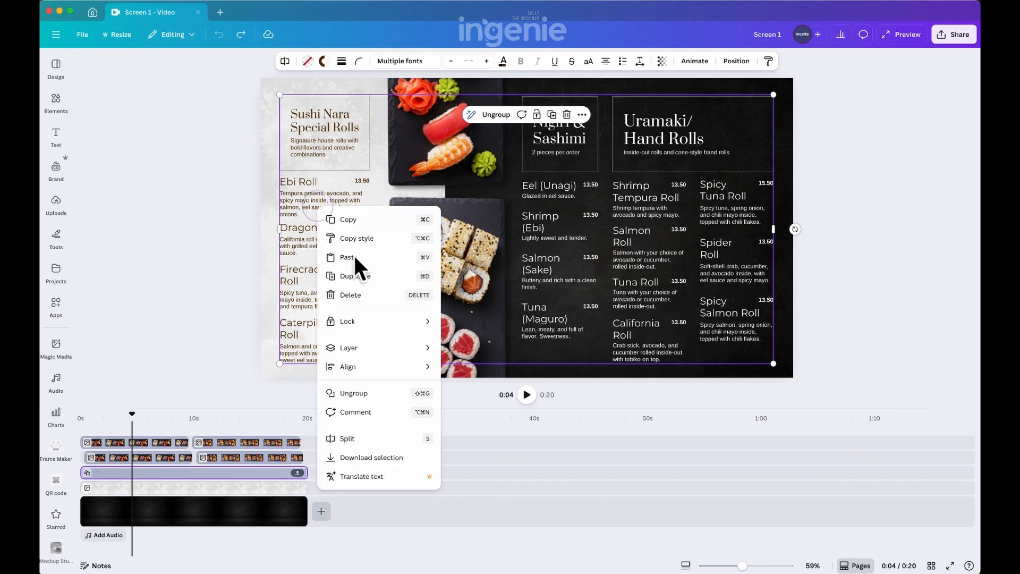
{"action": "left_click", "coordinate": [346, 393]}
{"action": "left_click", "coordinate": [202, 256]}
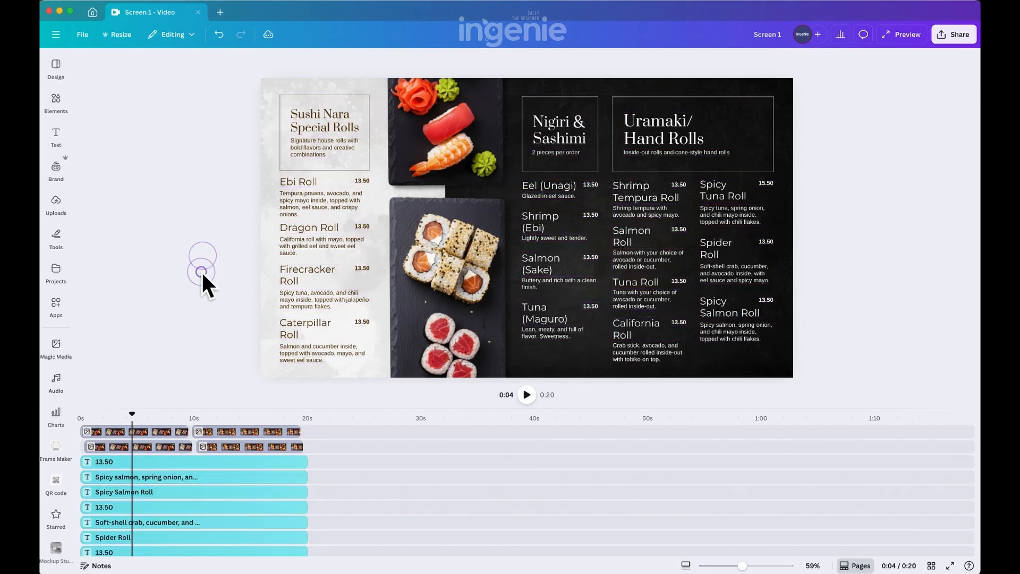
- Change the Dragon Roll price to 15.50
{"action": "left_click", "coordinate": [362, 226]}
{"action": "double_click", "coordinate": [613, 252]}
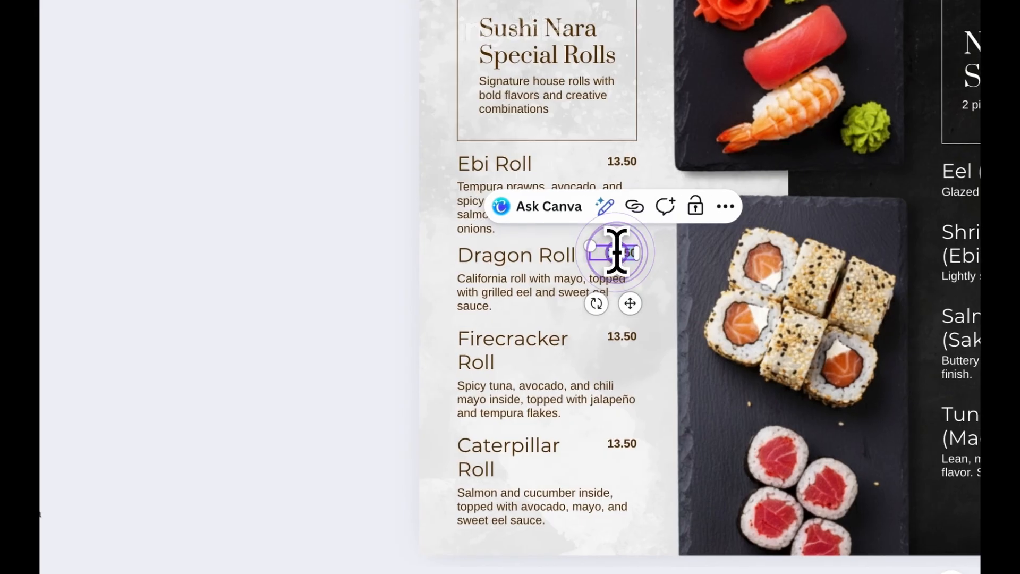
{"action": "left_click", "coordinate": [614, 252]}
{"action": "key", "text": "shift+Right"}
{"action": "type", "text": "5"}
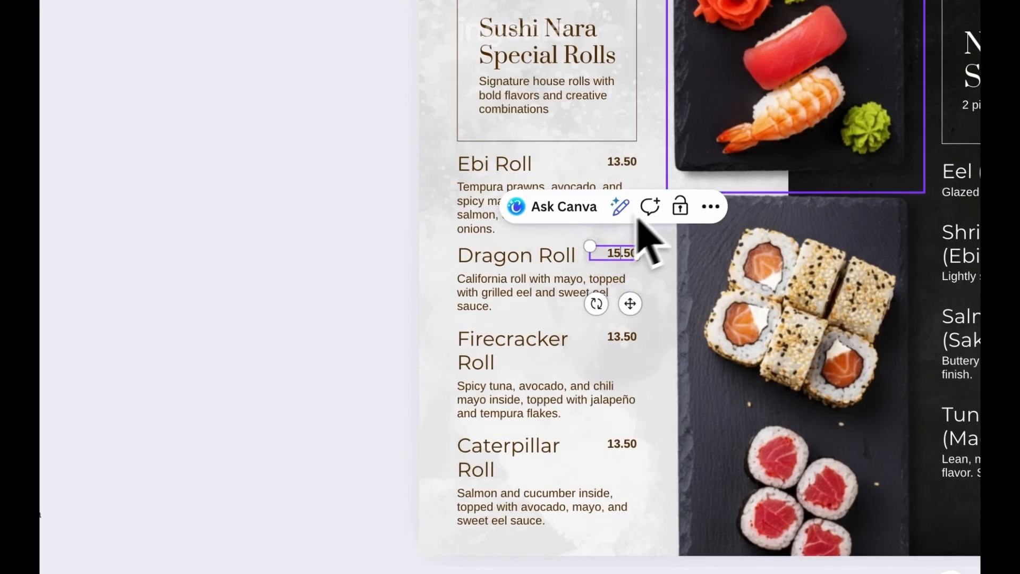
{"action": "left_click", "coordinate": [296, 389]}
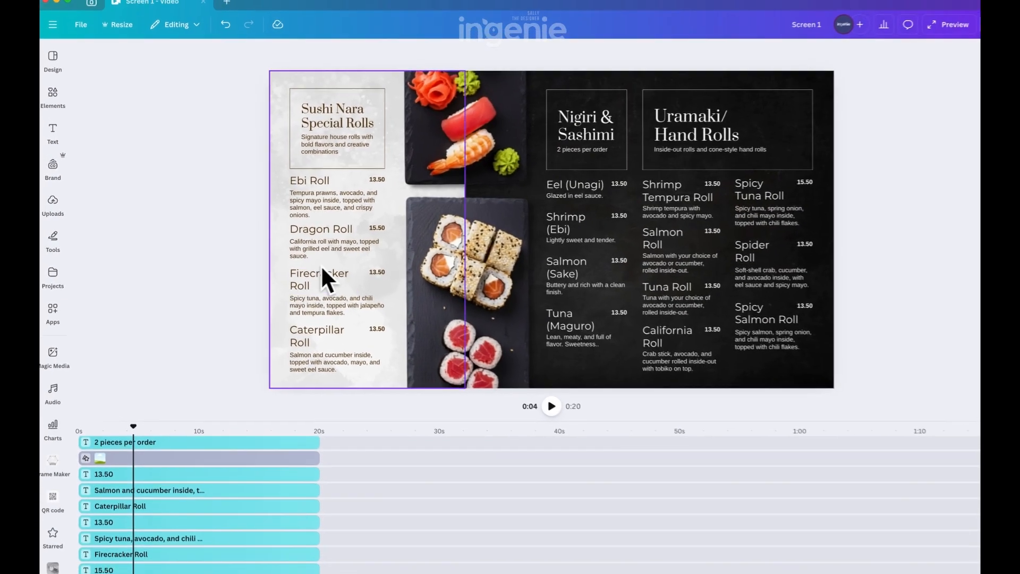
- Rename the Firecracker Roll menu item as Firecracker Spicy Roll
{"action": "left_click", "coordinate": [511, 327]}
{"action": "left_click", "coordinate": [337, 267]}
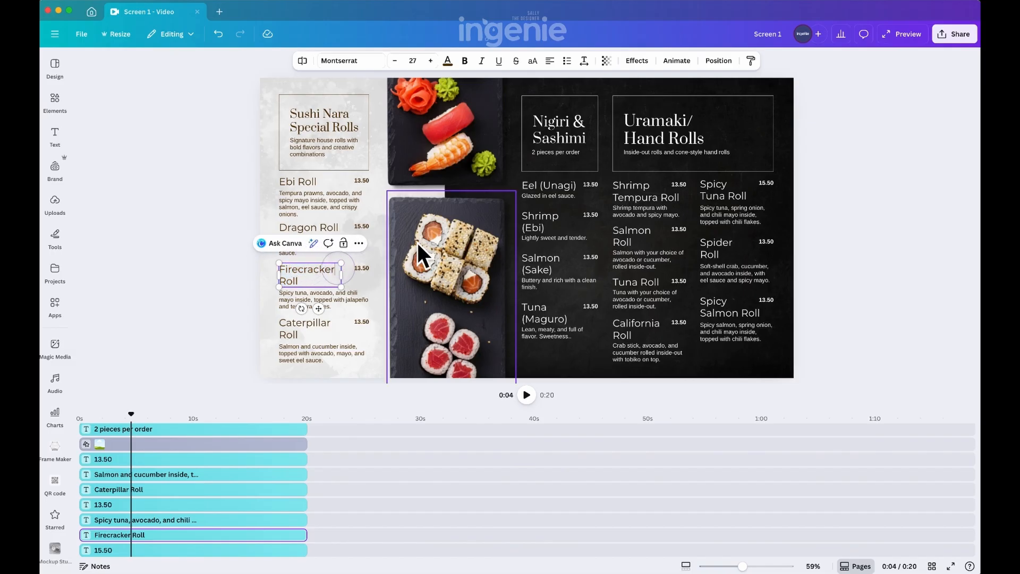
{"action": "type", "text": "Spicy"}
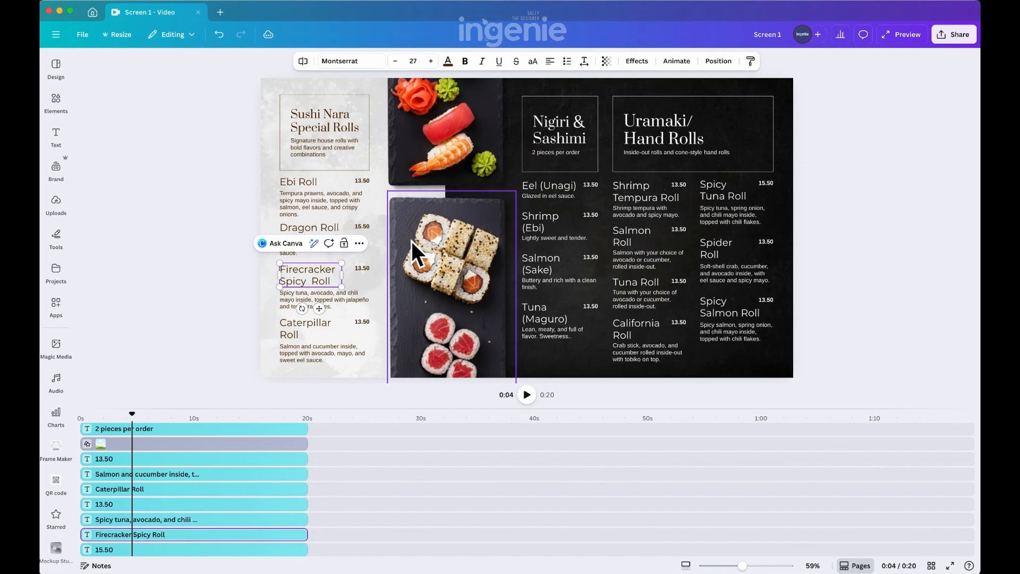
{"action": "left_click", "coordinate": [213, 295]}
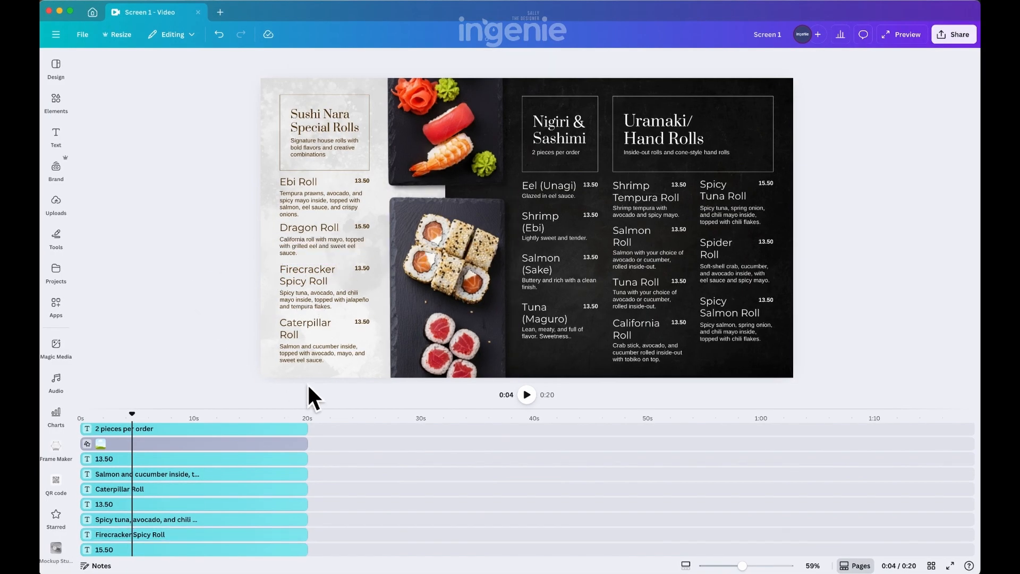
- Upload the image sashimi 1.png and place it on the menu page
{"action": "scroll", "coordinate": [260, 448], "scroll_direction": "up", "scroll_amount": 10}
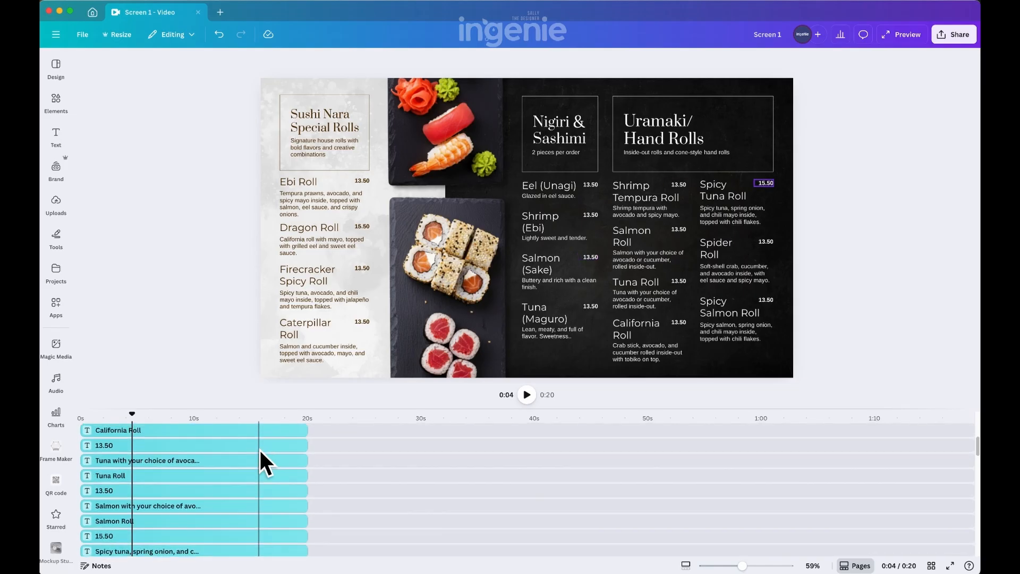
{"action": "left_click", "coordinate": [451, 275]}
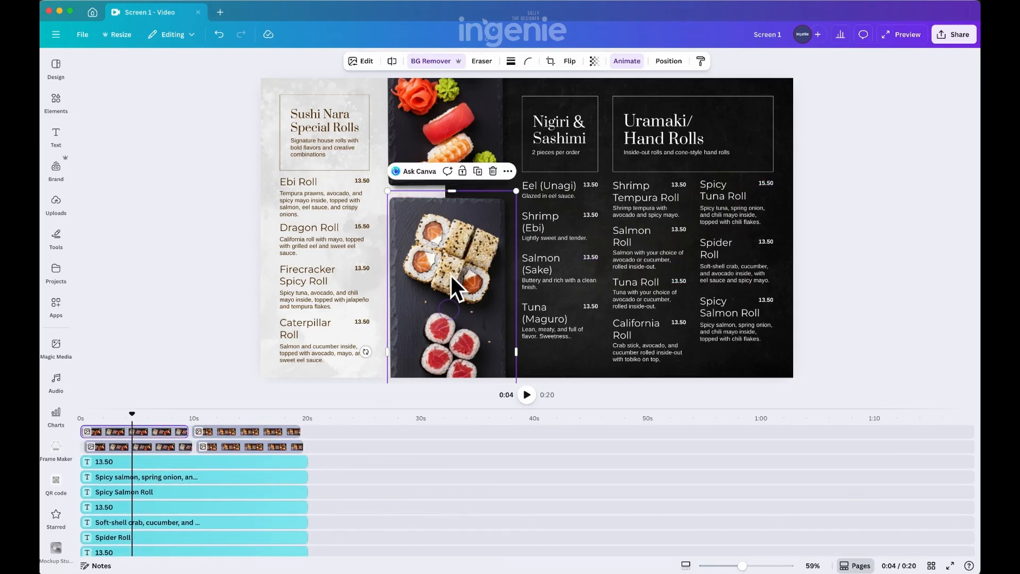
{"action": "left_click", "coordinate": [63, 201]}
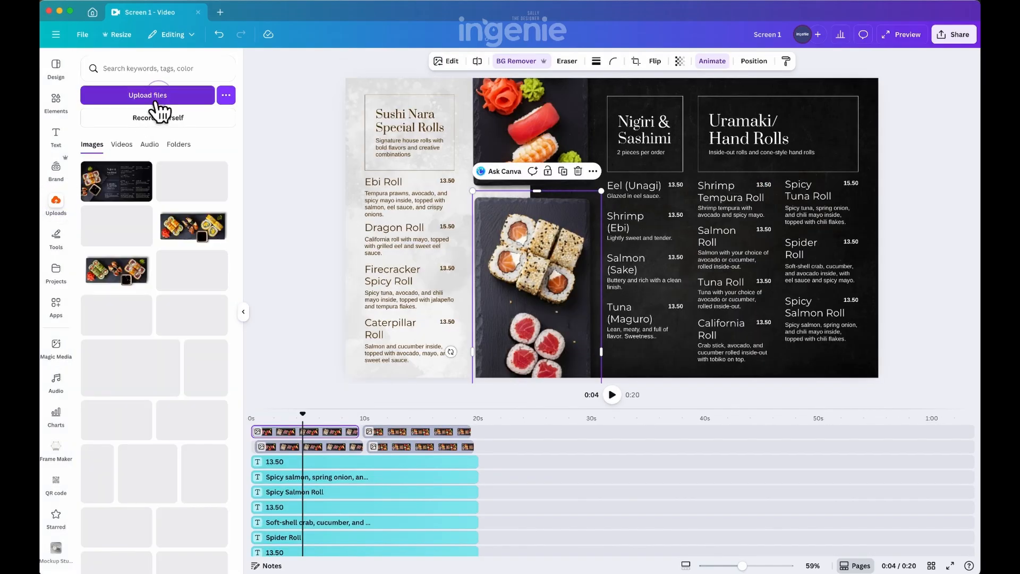
{"action": "left_click", "coordinate": [160, 98]}
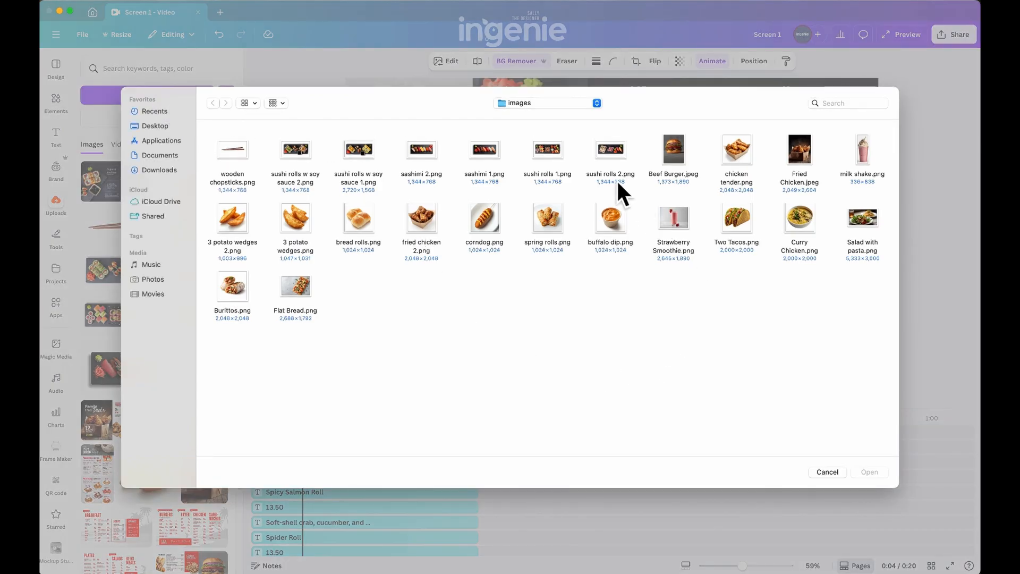
{"action": "left_click", "coordinate": [484, 155]}
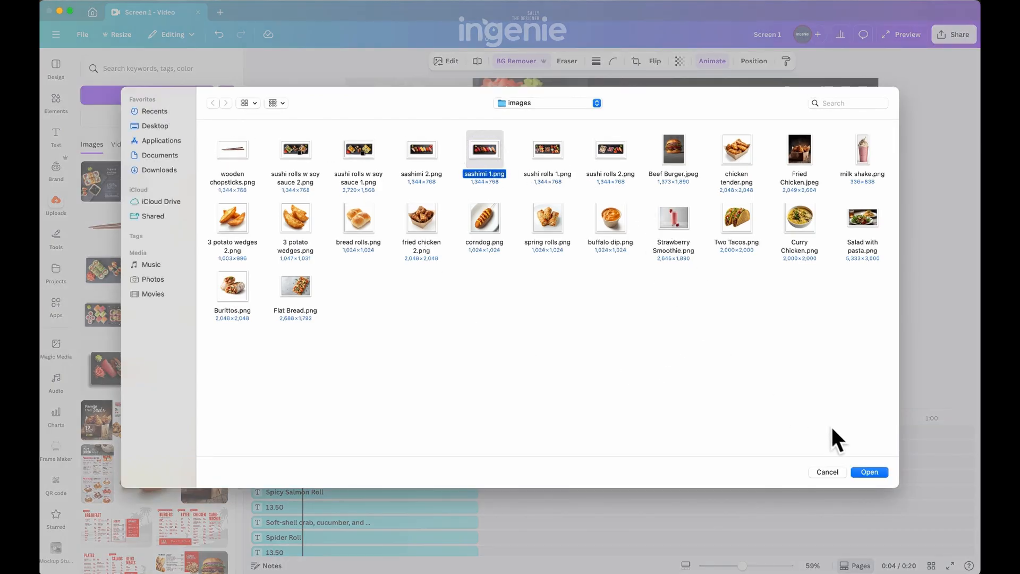
{"action": "left_click", "coordinate": [868, 471]}
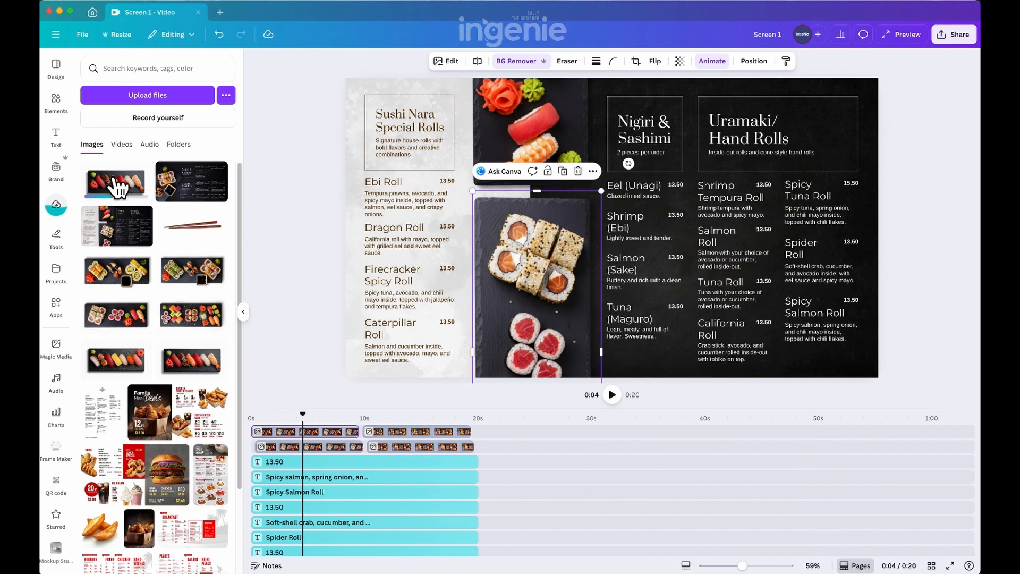
{"action": "left_click_drag", "start_coordinate": [364, 252], "coordinate": [461, 204]}
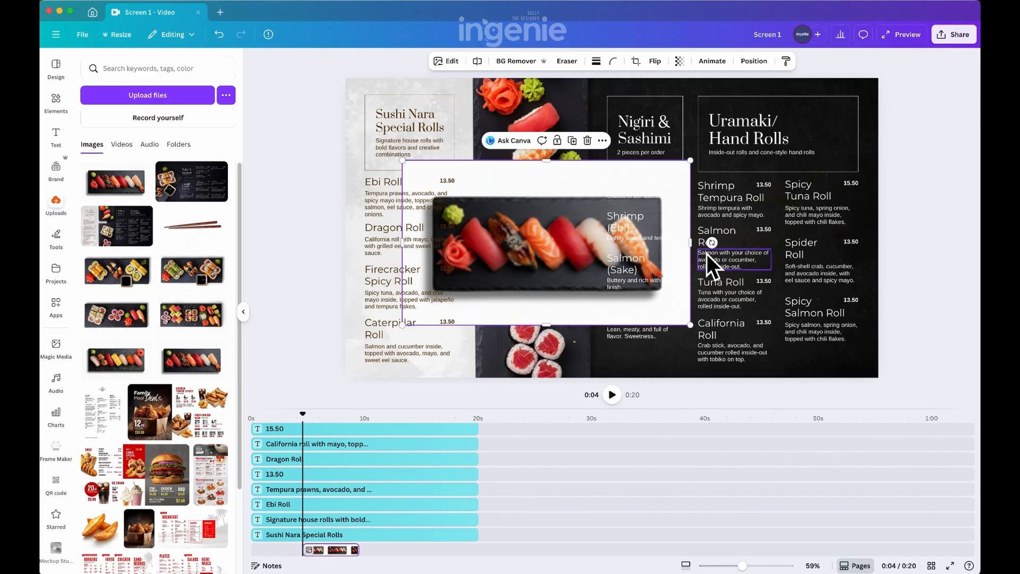
- Remove the sashimi image's background and rotate the image about 90 degrees so the platter stands upright
{"action": "left_click", "coordinate": [511, 59]}
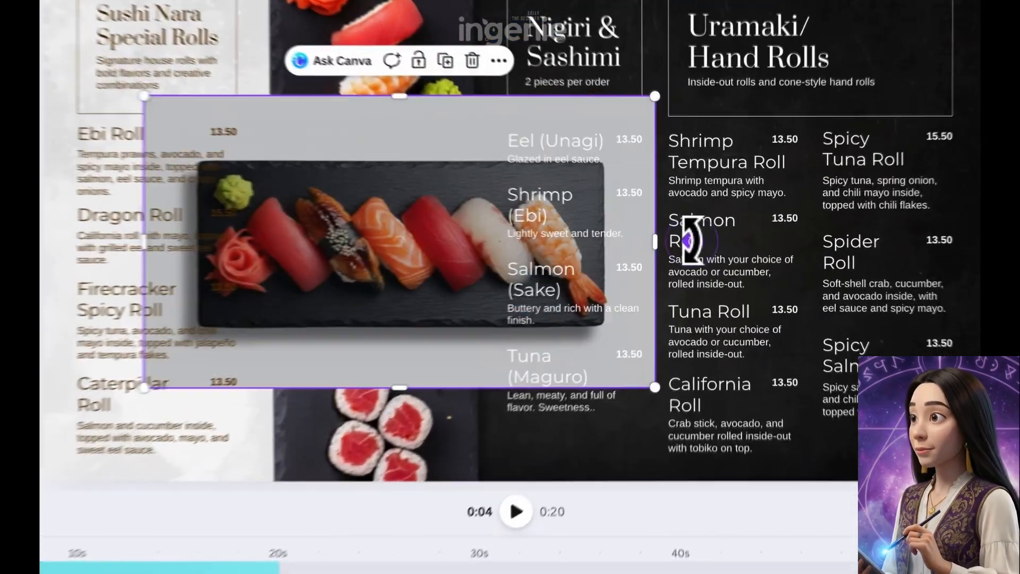
{"action": "left_click_drag", "start_coordinate": [710, 242], "coordinate": [595, 345]}
{"action": "left_click_drag", "start_coordinate": [456, 441], "coordinate": [348, 440]}
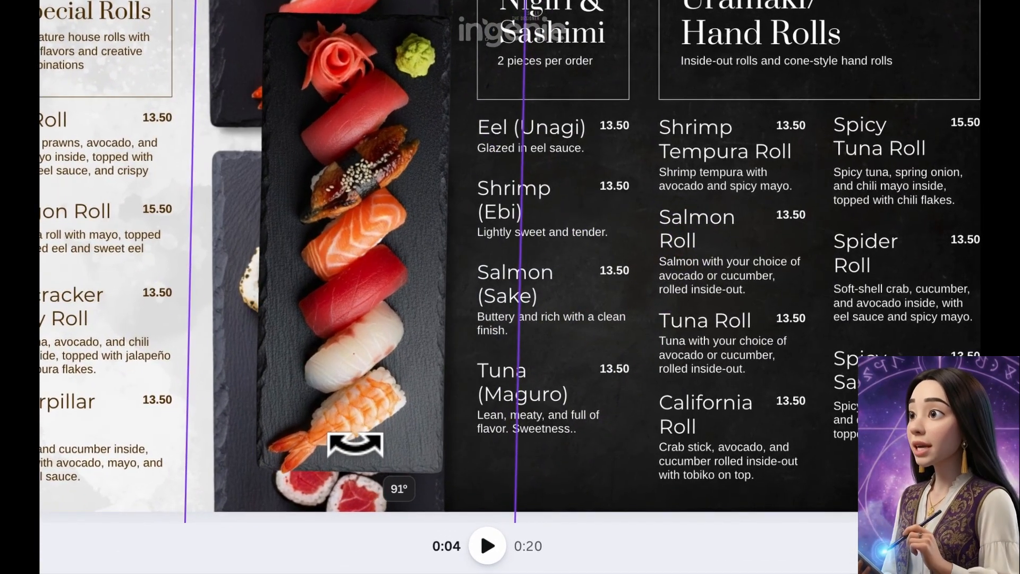
- Enlarge the sashimi image and position it over the lower sushi roll photo, matching that photo's width
{"action": "left_click_drag", "start_coordinate": [351, 161], "coordinate": [322, 255]}
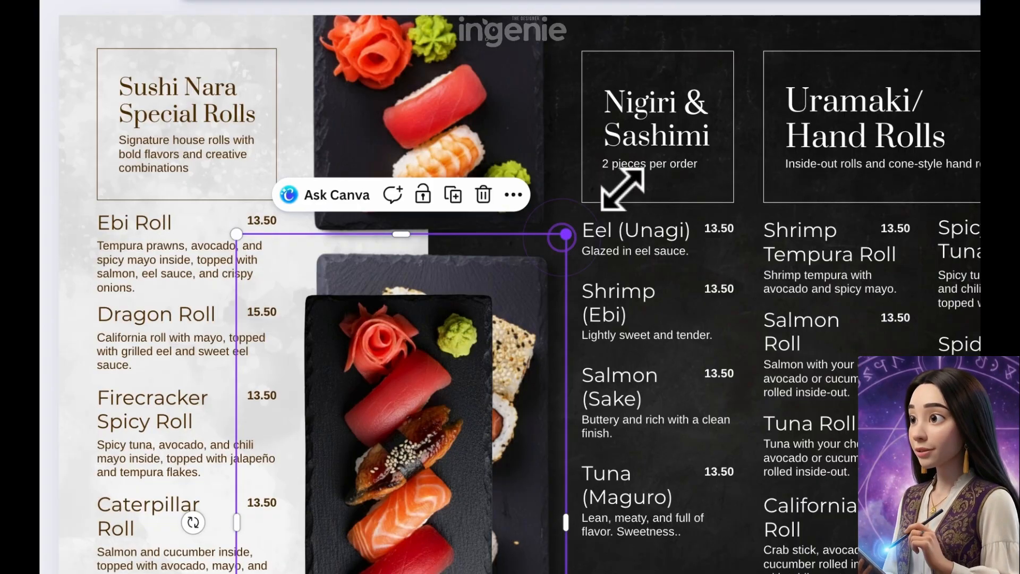
{"action": "left_click_drag", "start_coordinate": [623, 188], "coordinate": [693, 48]}
{"action": "left_click_drag", "start_coordinate": [499, 328], "coordinate": [417, 426]}
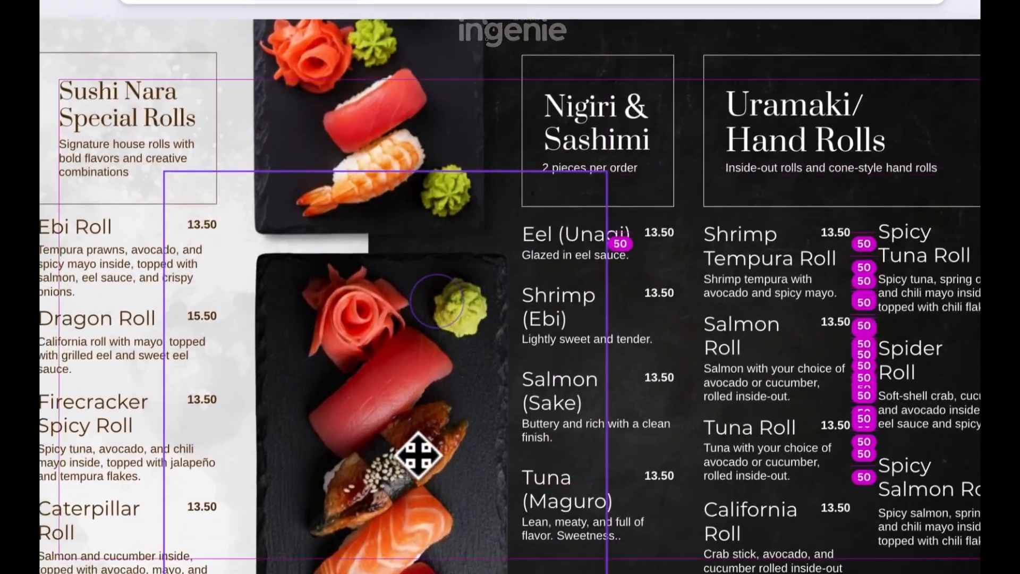
{"action": "left_click_drag", "start_coordinate": [603, 164], "coordinate": [531, 268]}
{"action": "left_click_drag", "start_coordinate": [425, 375], "coordinate": [439, 317]}
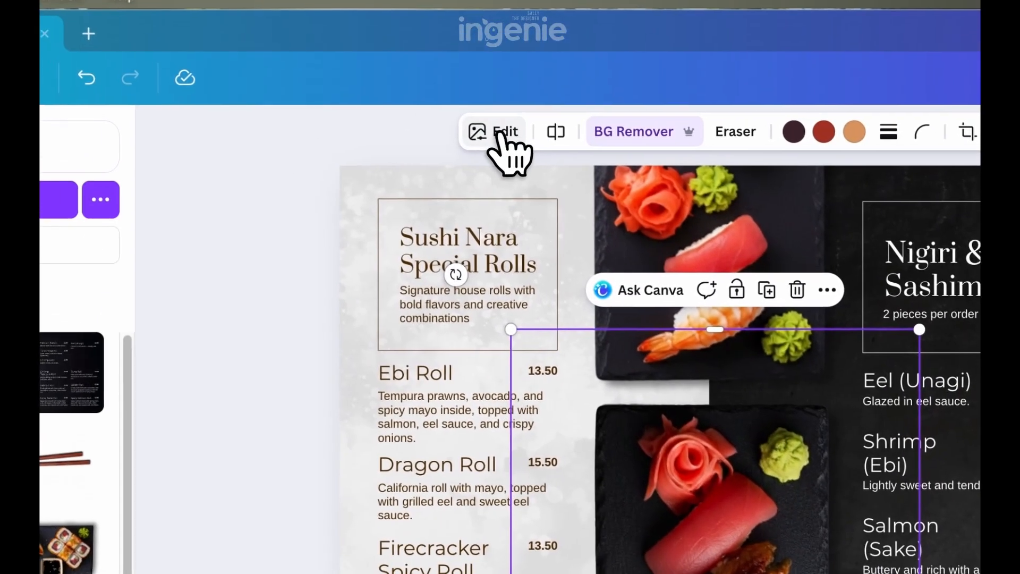
- Apply a Drop shadow to the sashimi image with blur 18, angle 13, distance 20 and intensity 53
{"action": "left_click", "coordinate": [500, 133]}
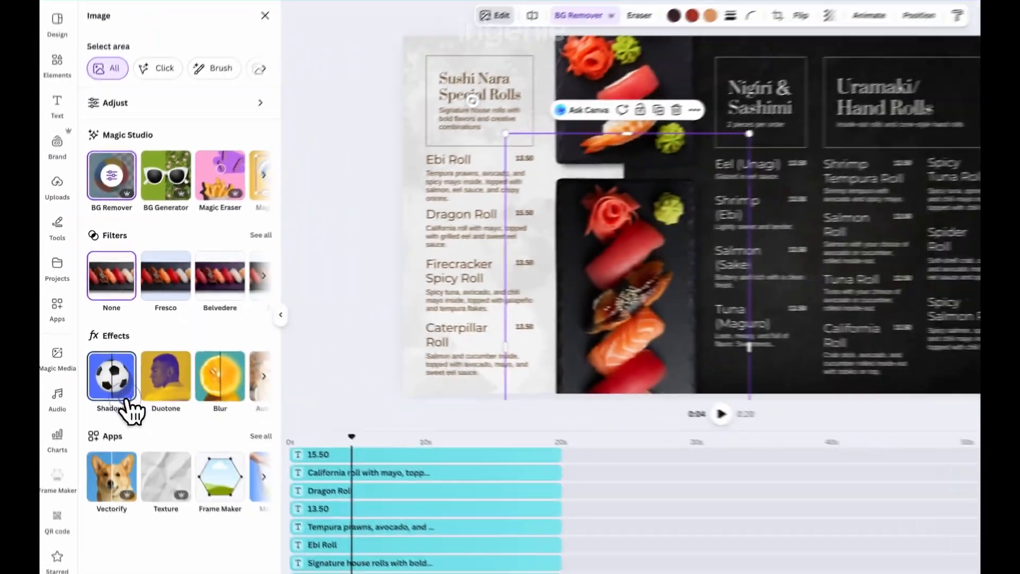
{"action": "left_click", "coordinate": [126, 403]}
{"action": "left_click", "coordinate": [156, 171]}
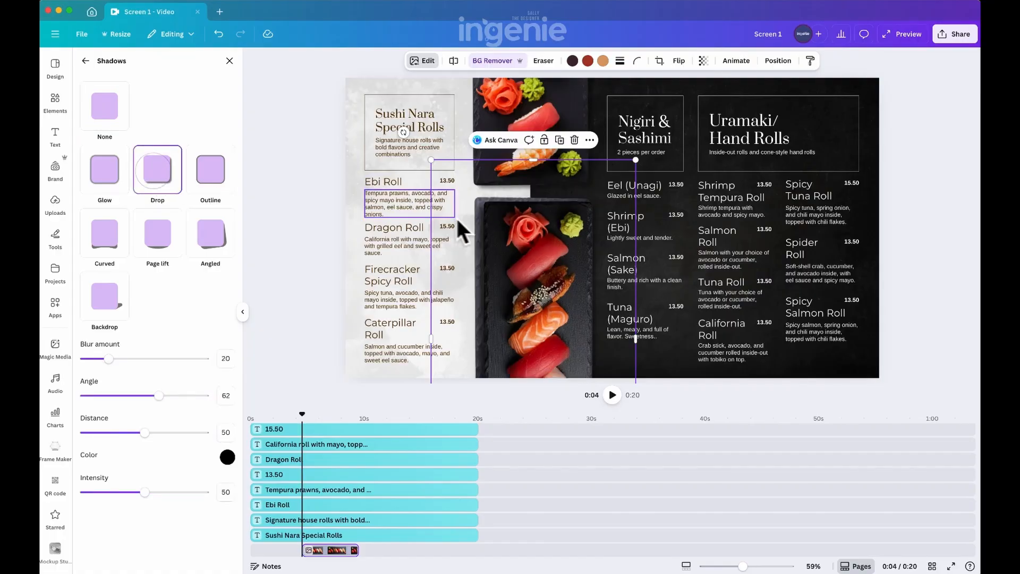
{"action": "left_click_drag", "start_coordinate": [532, 299], "coordinate": [472, 303]}
{"action": "left_click_drag", "start_coordinate": [163, 397], "coordinate": [106, 396]}
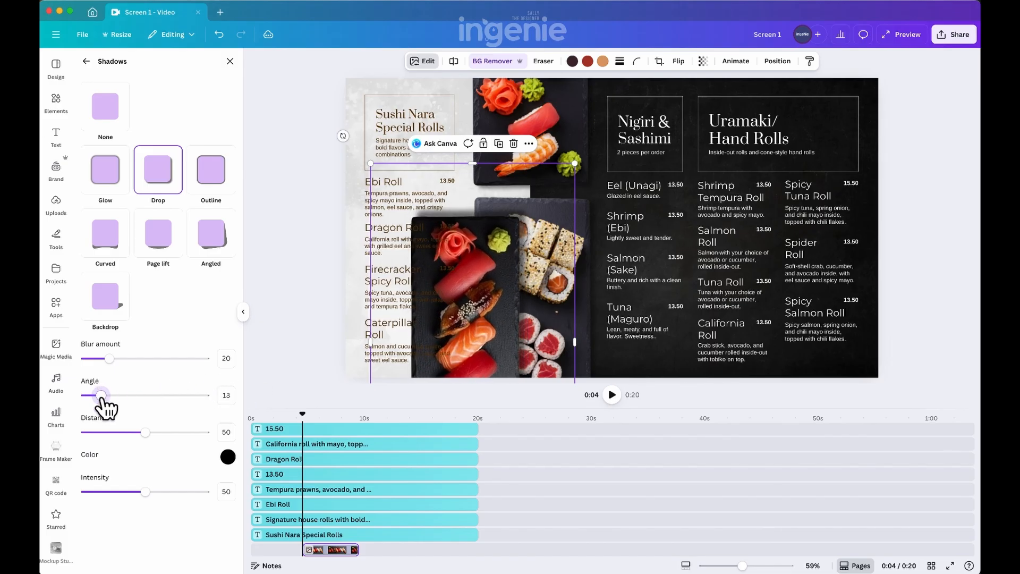
{"action": "left_click_drag", "start_coordinate": [133, 435], "coordinate": [121, 433]}
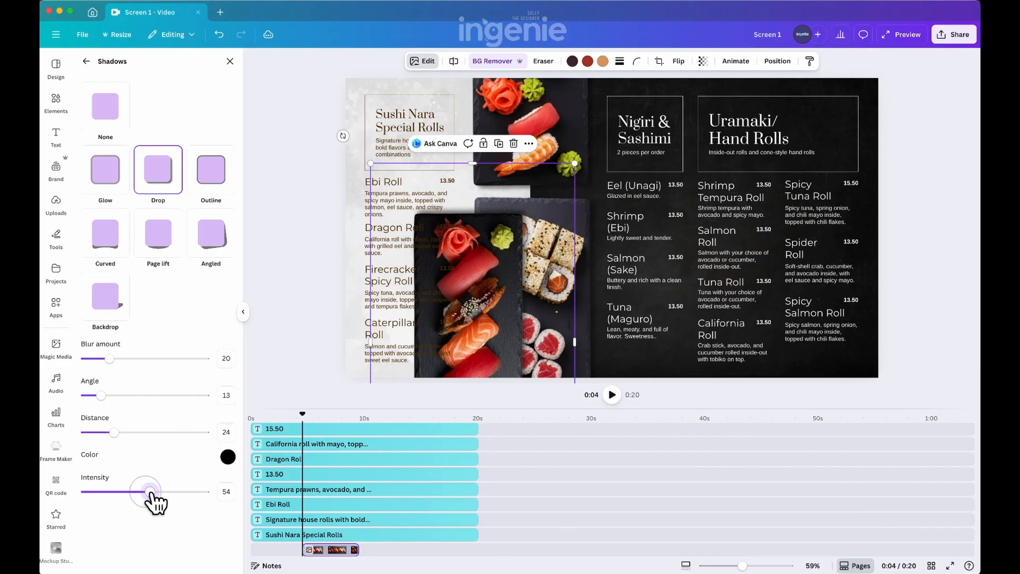
{"action": "left_click_drag", "start_coordinate": [110, 362], "coordinate": [106, 361]}
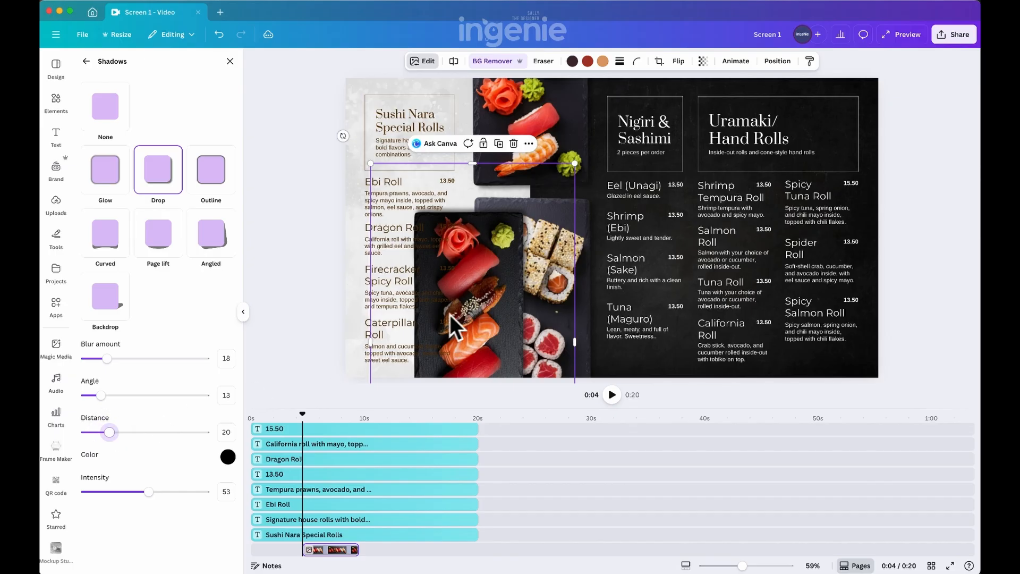
- Move the sashimi image back over the lower sushi photo and resize it to about 1,342 by 766
{"action": "left_click_drag", "start_coordinate": [520, 323], "coordinate": [558, 293]}
{"action": "left_click_drag", "start_coordinate": [634, 148], "coordinate": [689, 130]}
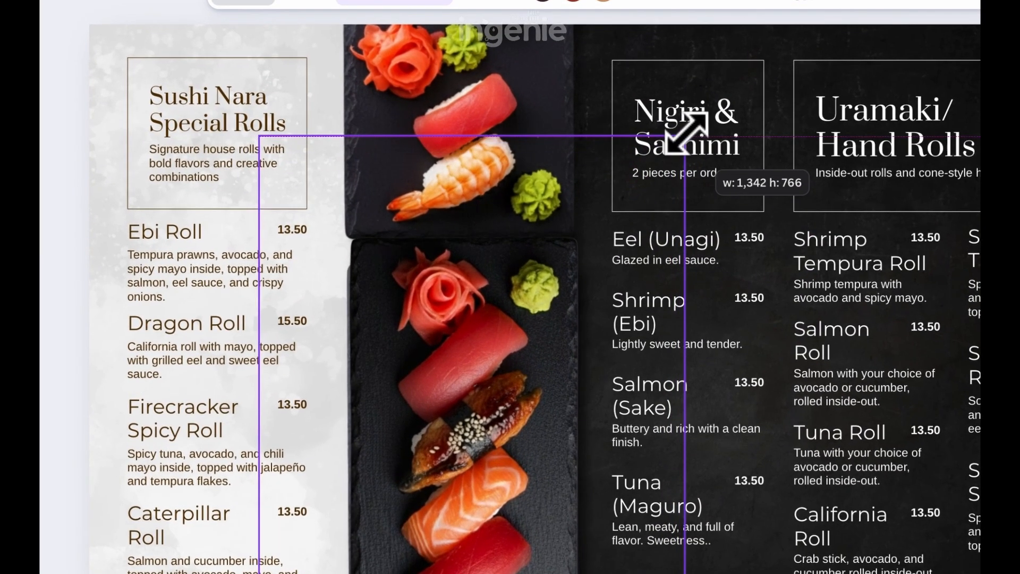
{"action": "left_click_drag", "start_coordinate": [535, 338], "coordinate": [529, 364]}
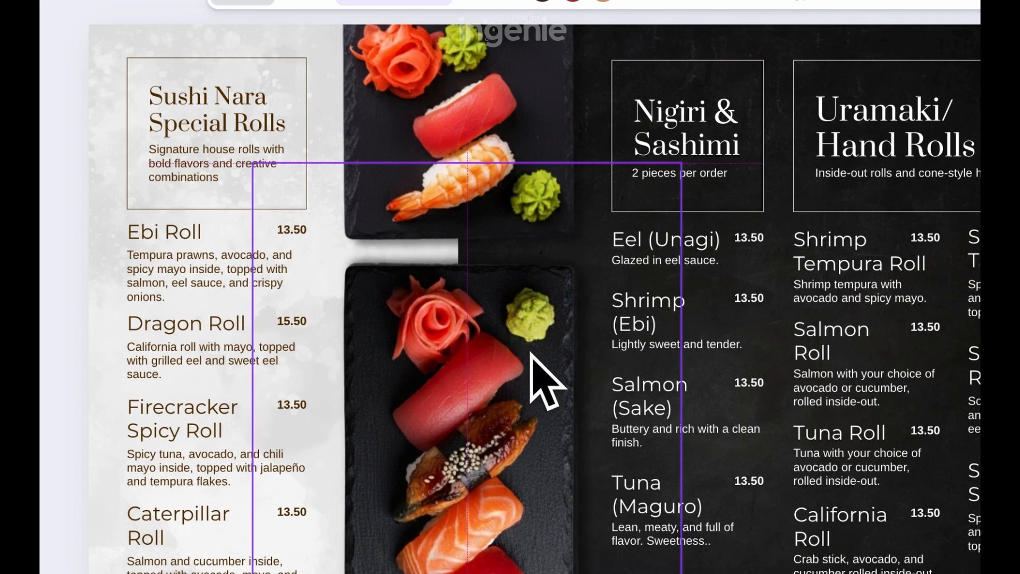
- Crop the empty margins above and on both sides of the sashimi platter
{"action": "left_click_drag", "start_coordinate": [470, 165], "coordinate": [467, 239]}
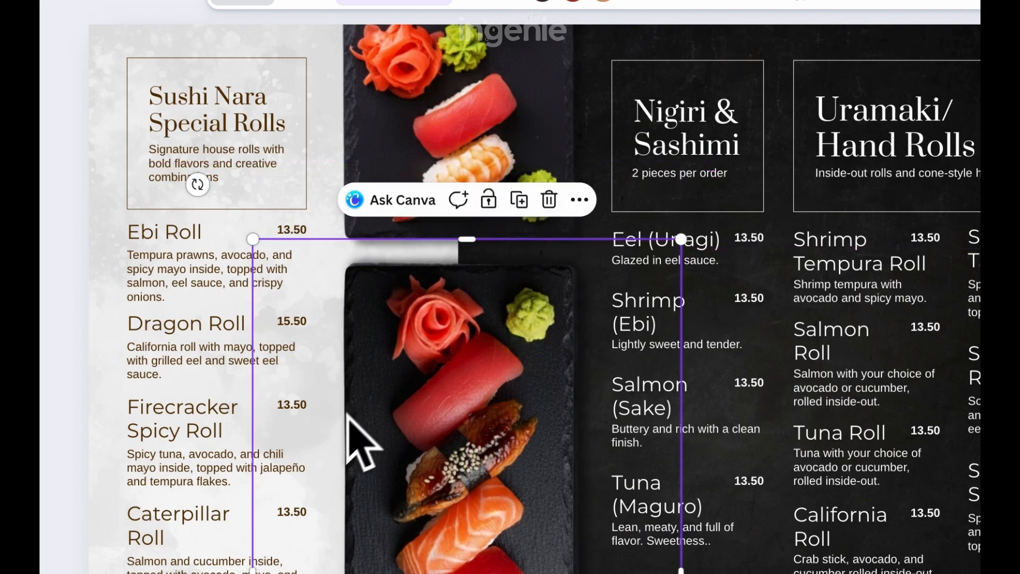
{"action": "left_click_drag", "start_coordinate": [252, 572], "coordinate": [318, 573]}
{"action": "left_click_drag", "start_coordinate": [350, 359], "coordinate": [351, 359]}
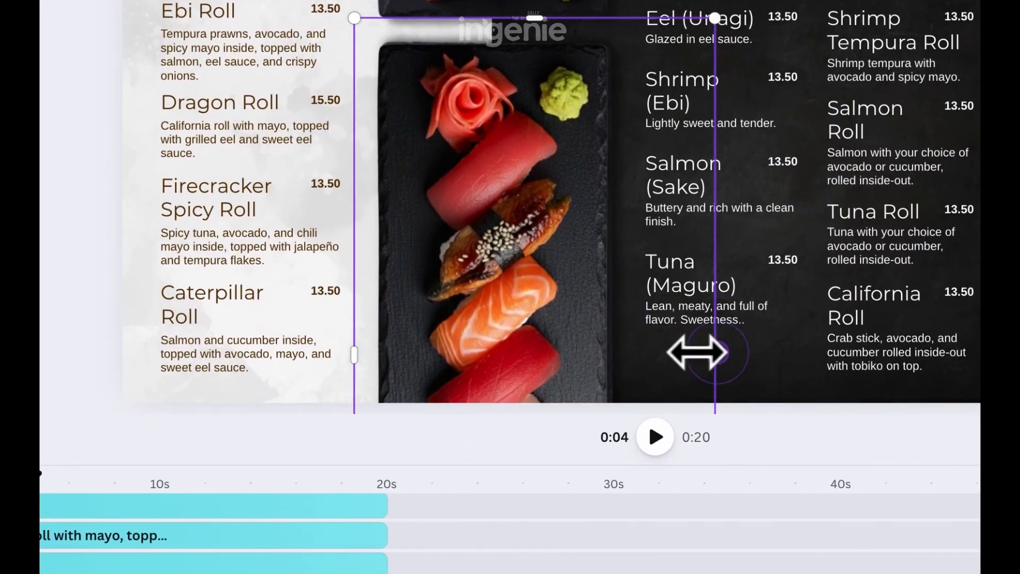
{"action": "left_click_drag", "start_coordinate": [707, 353], "coordinate": [633, 351]}
- Extend the sashimi clip back to 0 s and line up its end with the first sushi photo clip, just before 10 s
{"action": "scroll", "coordinate": [321, 547], "scroll_direction": "up", "scroll_amount": 10}
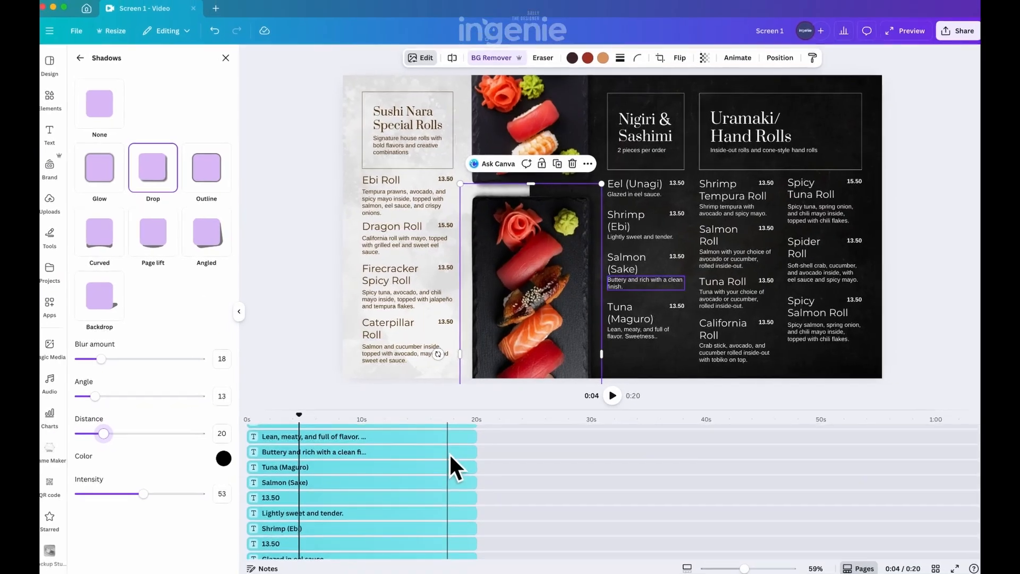
{"action": "scroll", "coordinate": [433, 459], "scroll_direction": "down", "scroll_amount": 8}
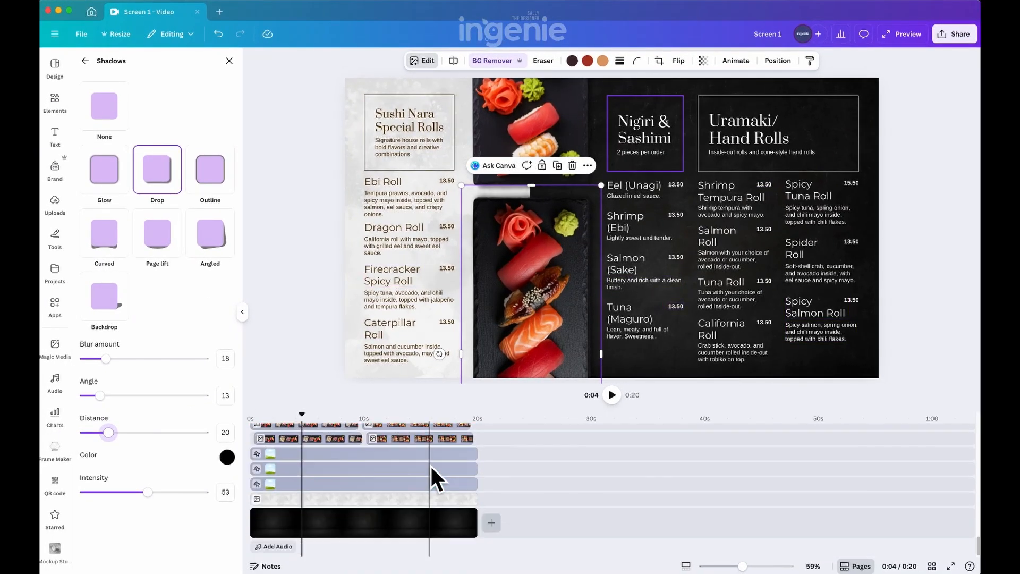
{"action": "left_click", "coordinate": [333, 495]}
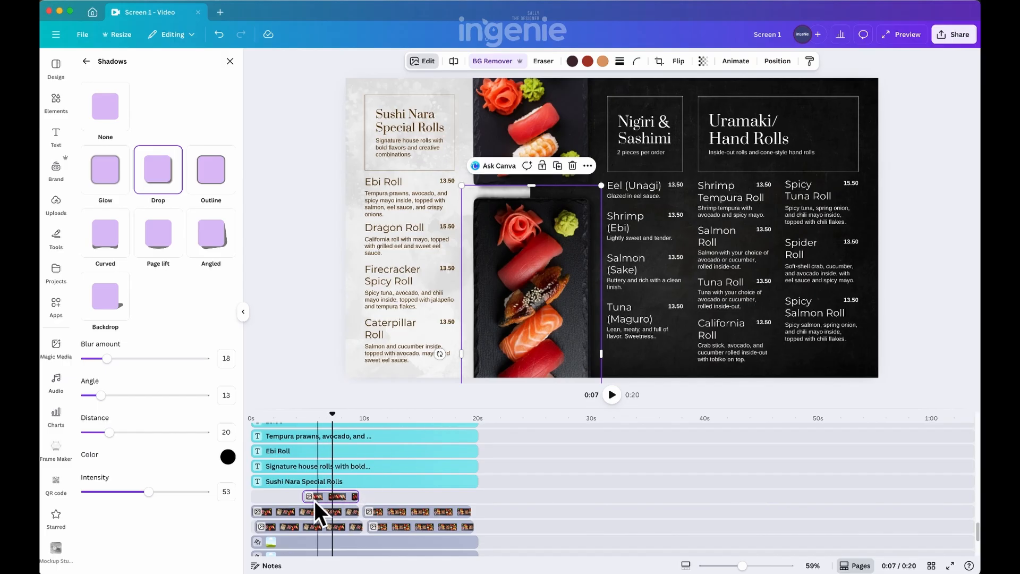
{"action": "left_click_drag", "start_coordinate": [285, 497], "coordinate": [253, 496]}
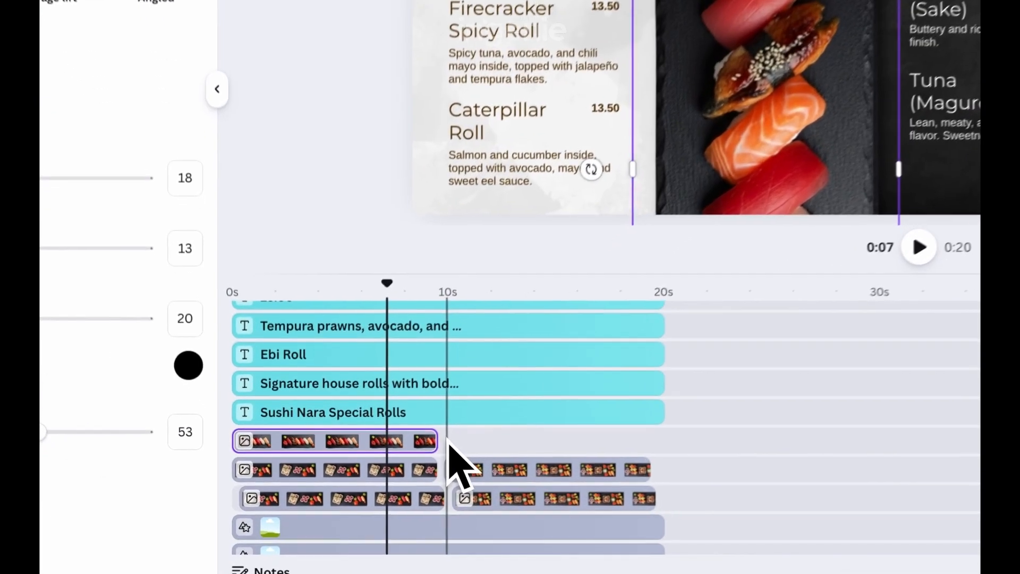
{"action": "left_click_drag", "start_coordinate": [440, 432], "coordinate": [438, 433]}
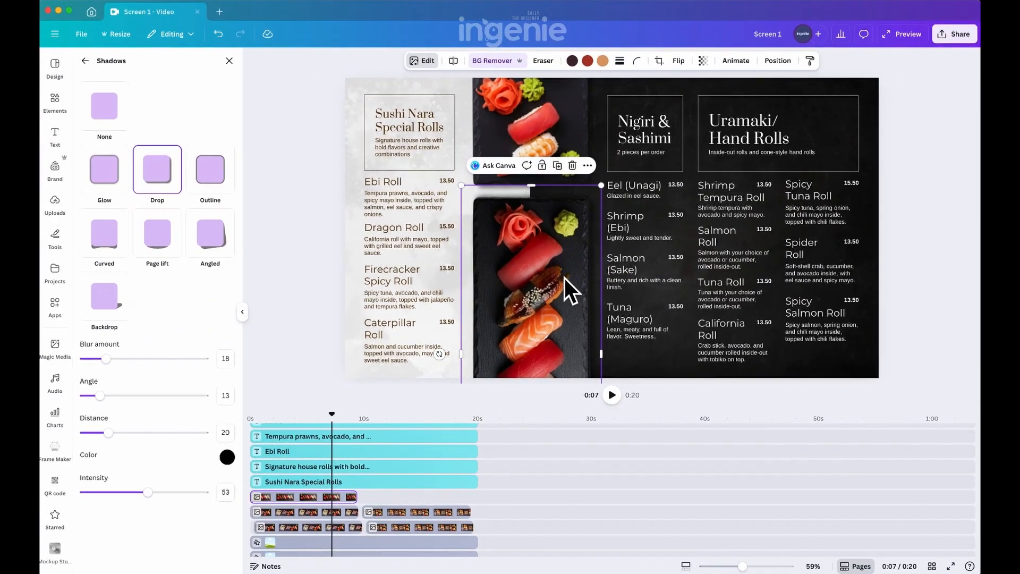
- Move the sashimi image down a little and delete the original lower and upper sushi photos shown in the first half of the video
{"action": "left_click_drag", "start_coordinate": [565, 269], "coordinate": [569, 306]}
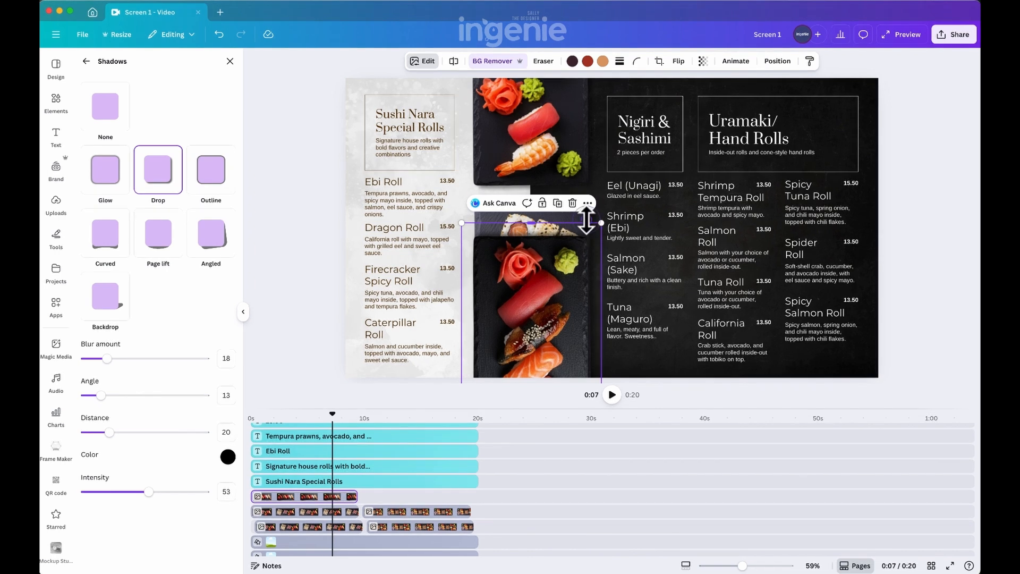
{"action": "left_click", "coordinate": [588, 219]}
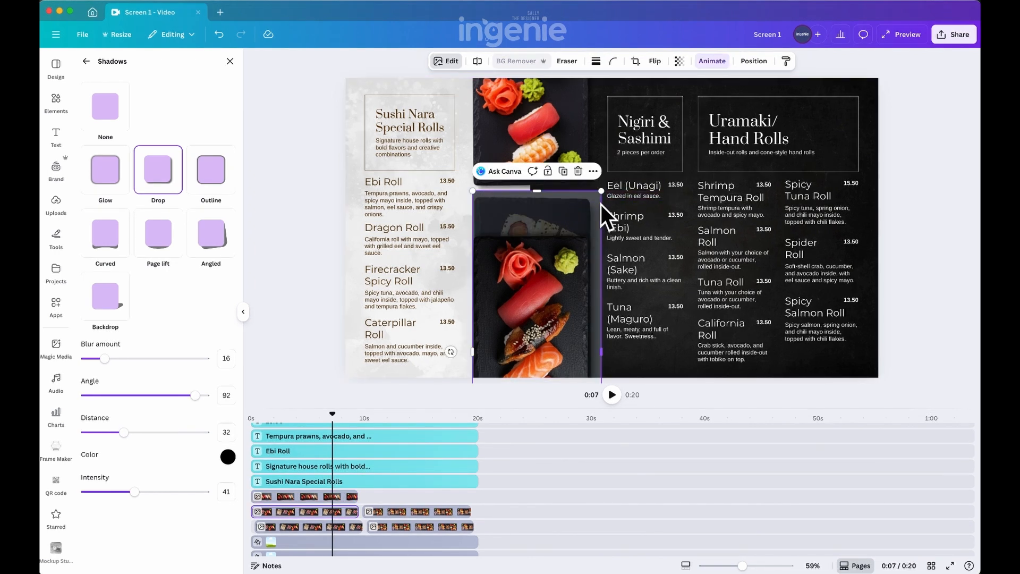
{"action": "left_click", "coordinate": [598, 206]}
{"action": "left_click", "coordinate": [589, 155]}
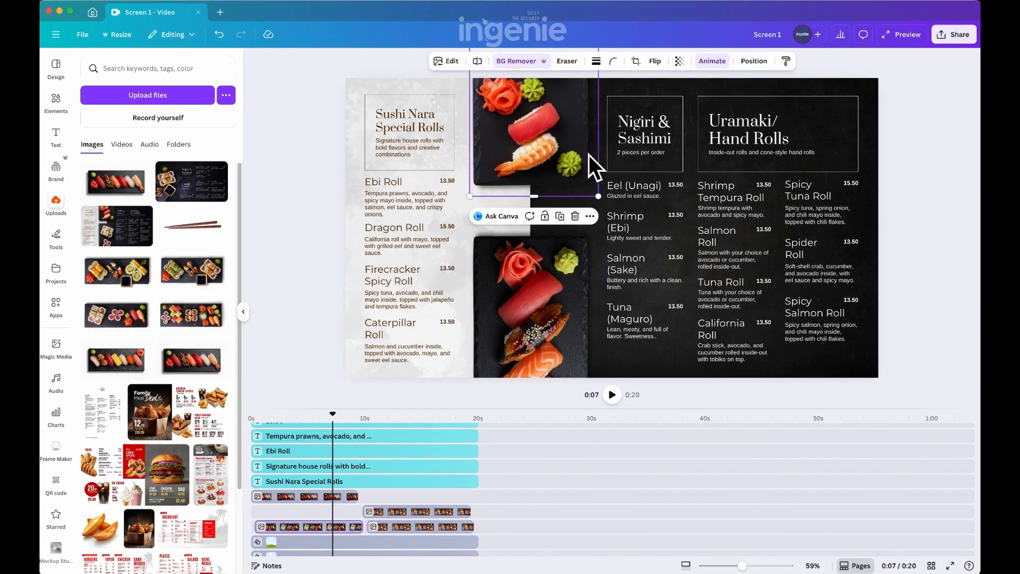
{"action": "key", "text": "Delete"}
- Copy and paste the sashimi image and place the copy above the original, in the upper photo area
{"action": "left_click", "coordinate": [573, 258]}
{"action": "right_click", "coordinate": [564, 320]}
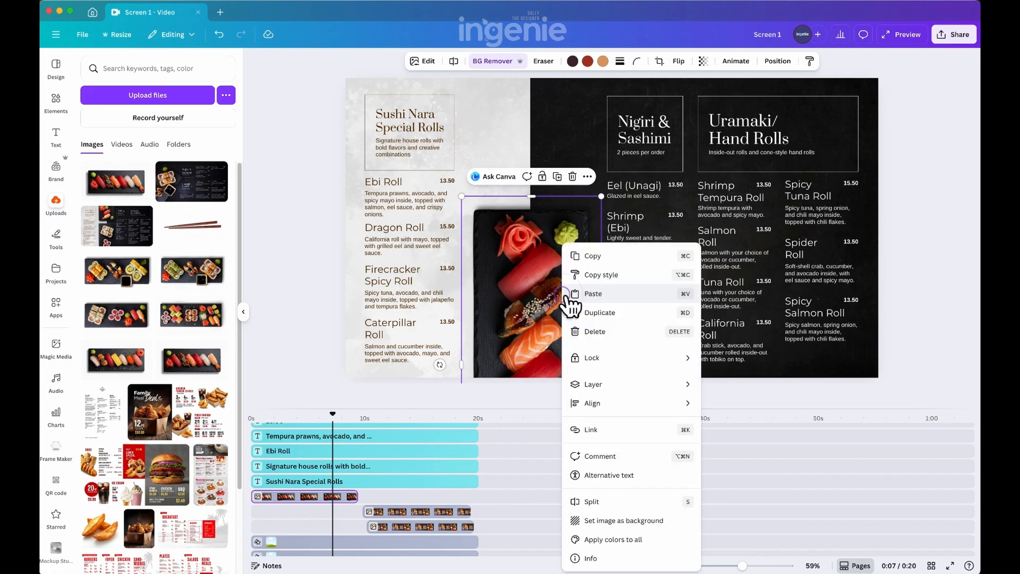
{"action": "left_click", "coordinate": [601, 257]}
{"action": "right_click", "coordinate": [530, 256]}
{"action": "left_click", "coordinate": [562, 294]}
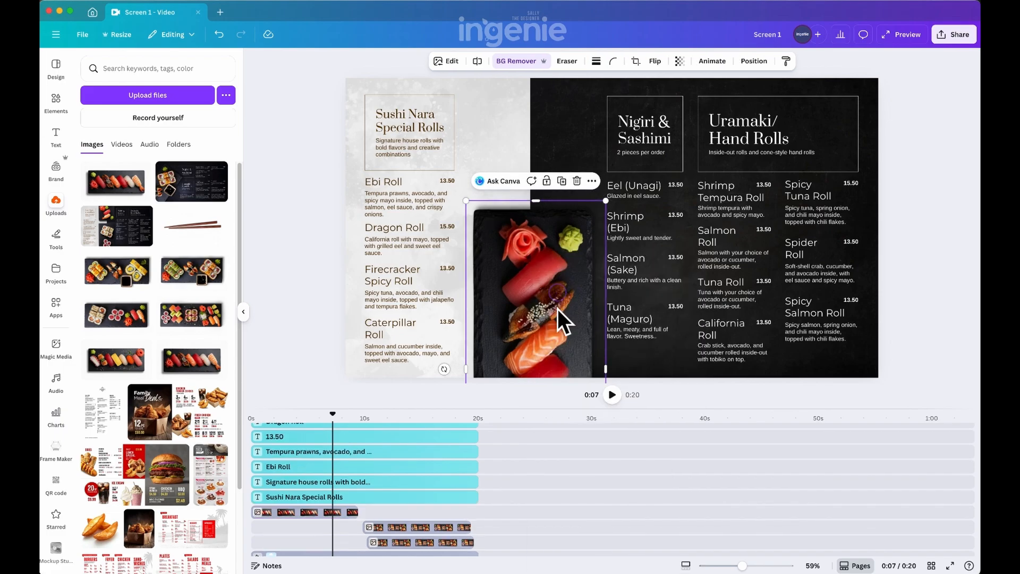
{"action": "left_click_drag", "start_coordinate": [557, 308], "coordinate": [528, 193]}
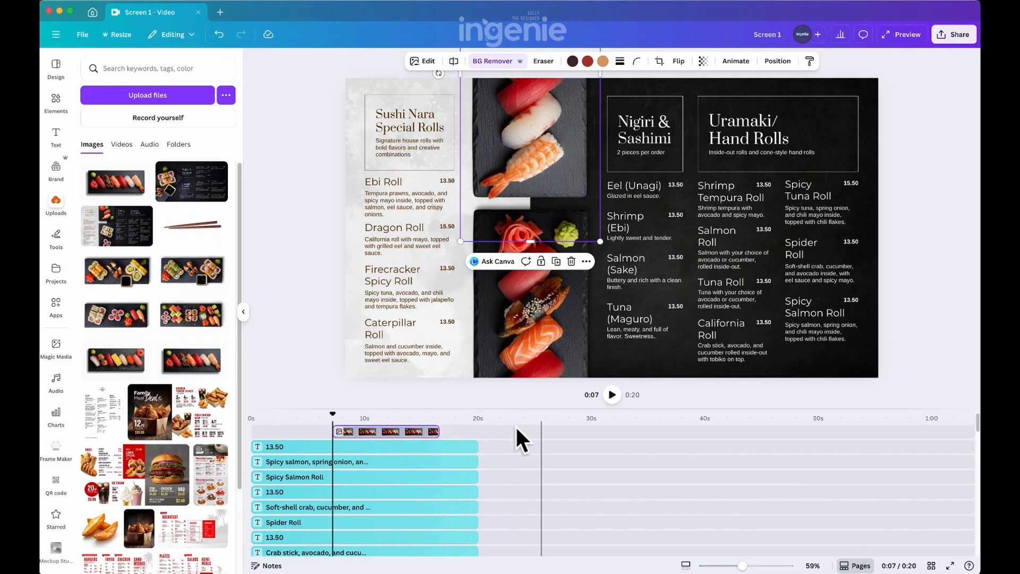
- Shorten the topmost 13.50 price clip to 8.2 s and trim both ends of the Spicy Salmon description clip to a 7.0 s duration
{"action": "left_click", "coordinate": [428, 452]}
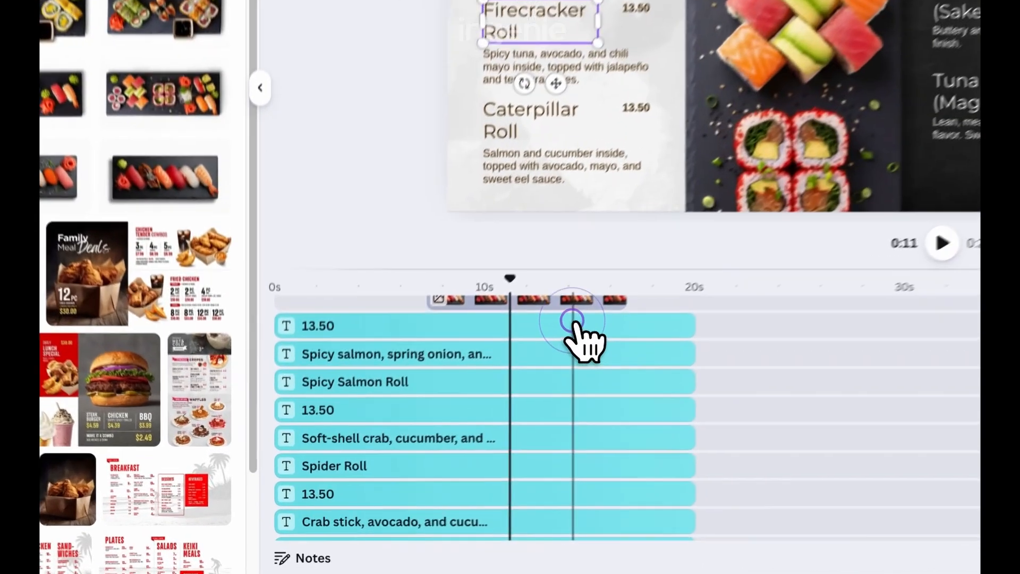
{"action": "left_click", "coordinate": [413, 444]}
{"action": "left_click_drag", "start_coordinate": [719, 308], "coordinate": [457, 306]}
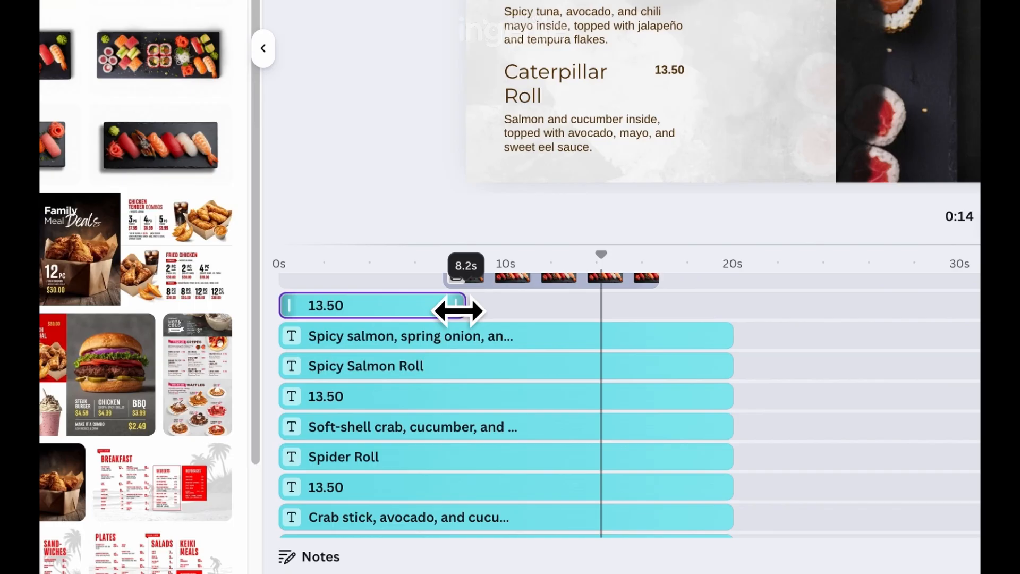
{"action": "left_click", "coordinate": [612, 336]}
{"action": "left_click_drag", "start_coordinate": [282, 335], "coordinate": [429, 335]}
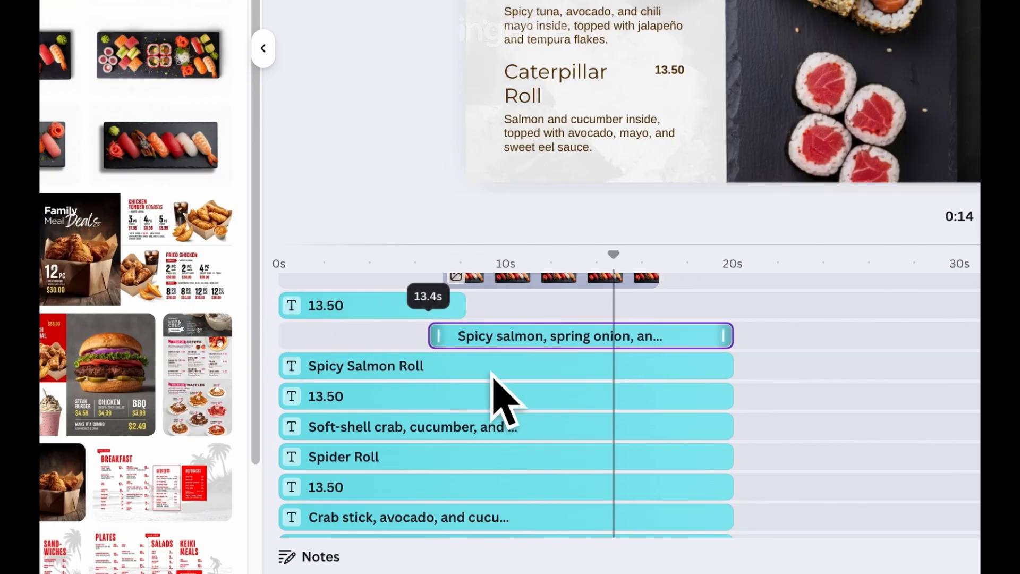
{"action": "left_click_drag", "start_coordinate": [730, 335], "coordinate": [587, 335]}
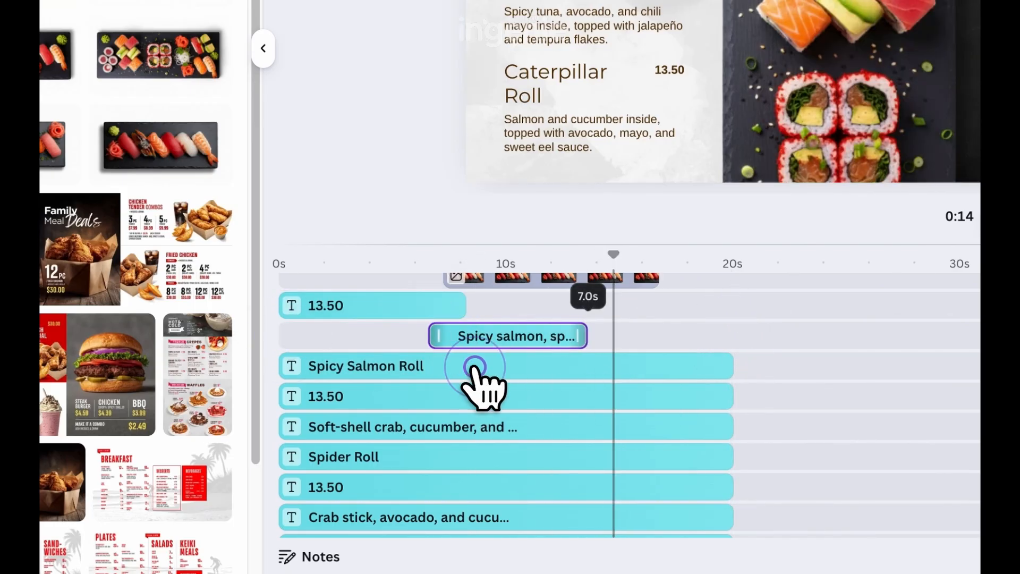
- Trim both ends of the Spicy Salmon Roll title clip so it runs from about 5 s to 12 s
{"action": "left_click", "coordinate": [475, 366]}
{"action": "left_click_drag", "start_coordinate": [718, 367], "coordinate": [730, 364]}
{"action": "left_click_drag", "start_coordinate": [536, 360], "coordinate": [546, 364]}
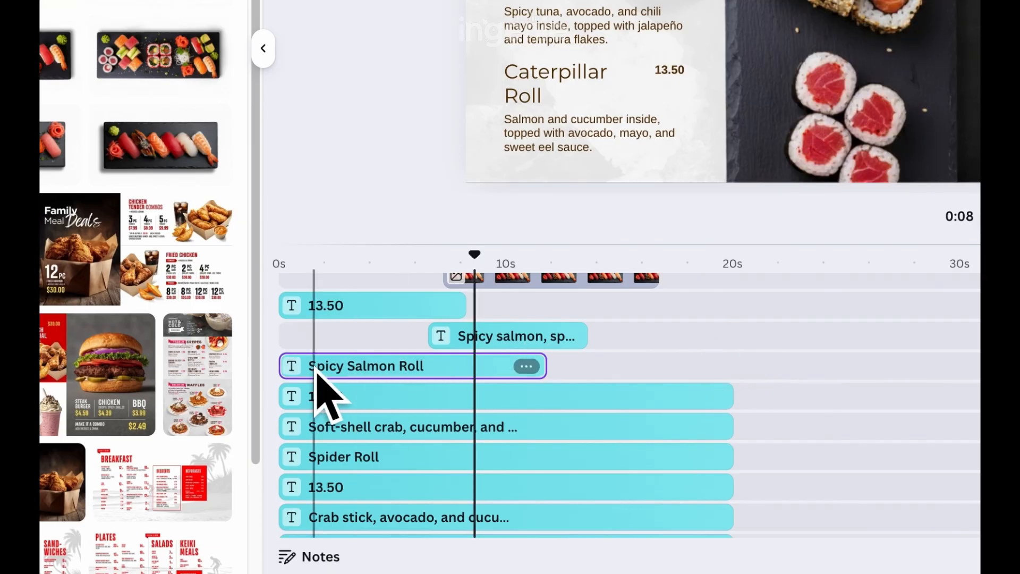
{"action": "left_click_drag", "start_coordinate": [282, 366], "coordinate": [402, 354]}
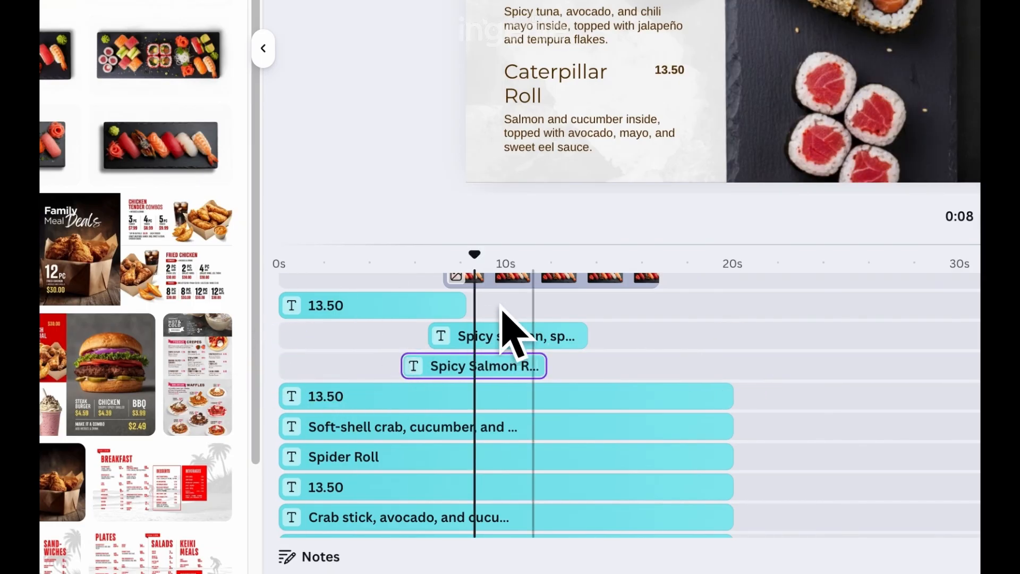
- Extend the Spicy Salmon description clip to the 20 s mark and undo that extension
{"action": "left_click", "coordinate": [539, 336]}
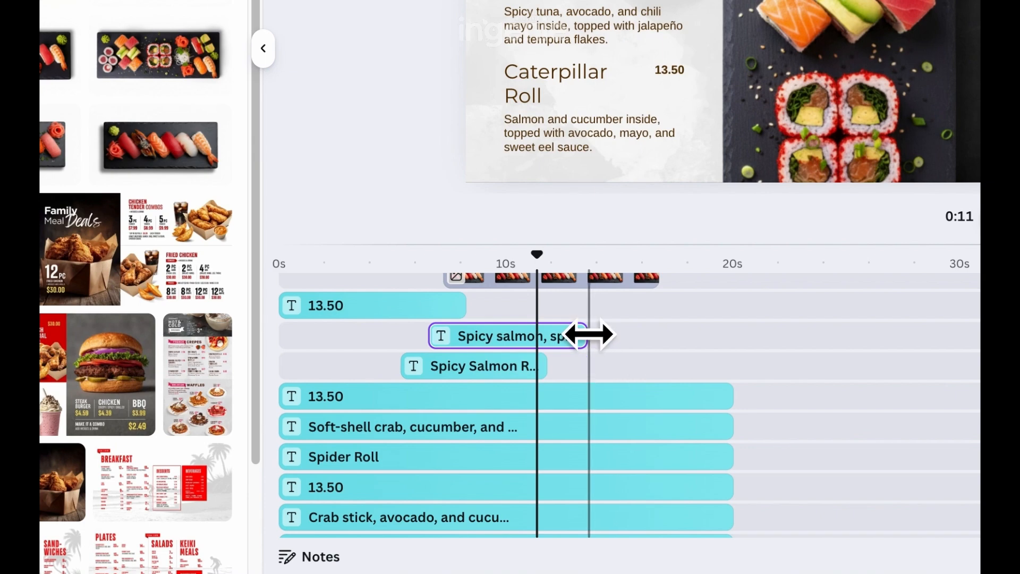
{"action": "left_click_drag", "start_coordinate": [587, 336], "coordinate": [733, 335]}
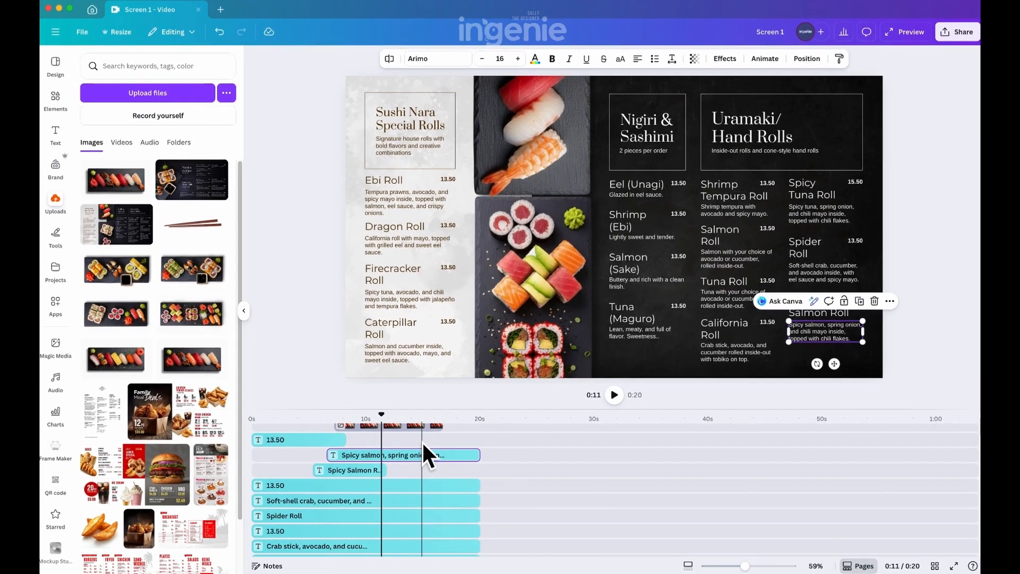
{"action": "key", "text": "super+z"}
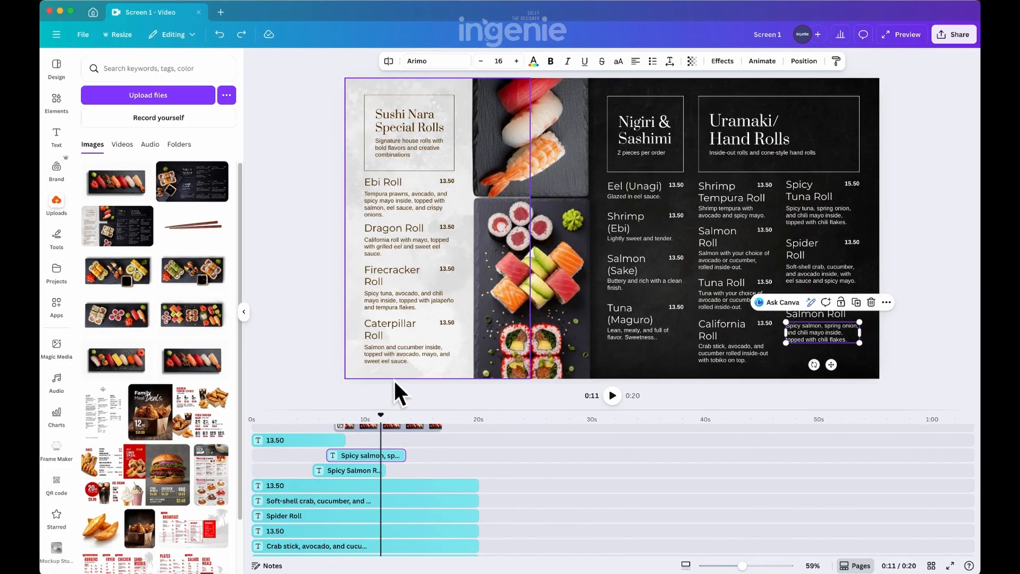
- Lock the light textured background image behind the Special Rolls column
{"action": "left_click", "coordinate": [306, 106]}
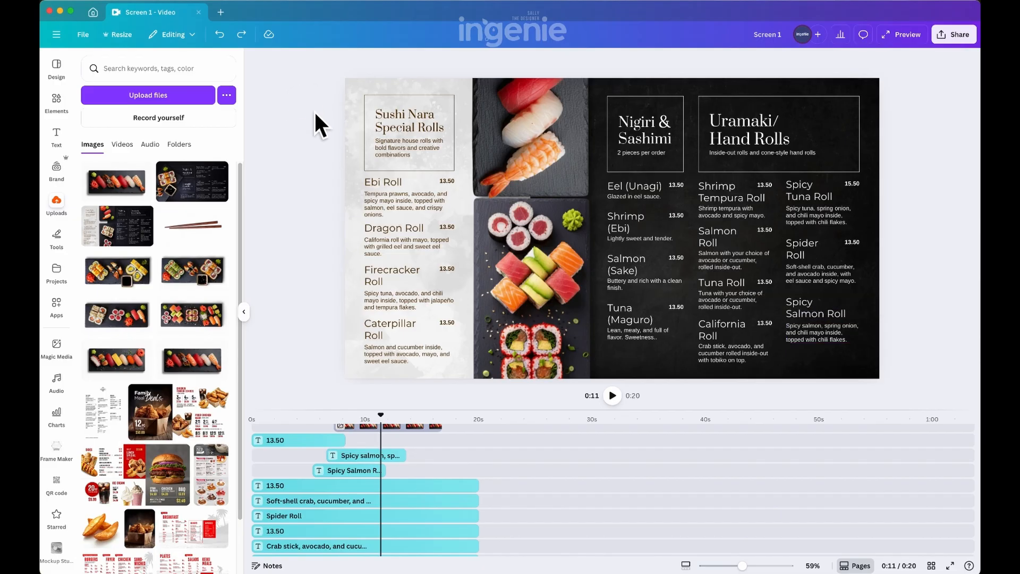
{"action": "left_click_drag", "start_coordinate": [398, 222], "coordinate": [292, 168]}
{"action": "left_click", "coordinate": [355, 85]}
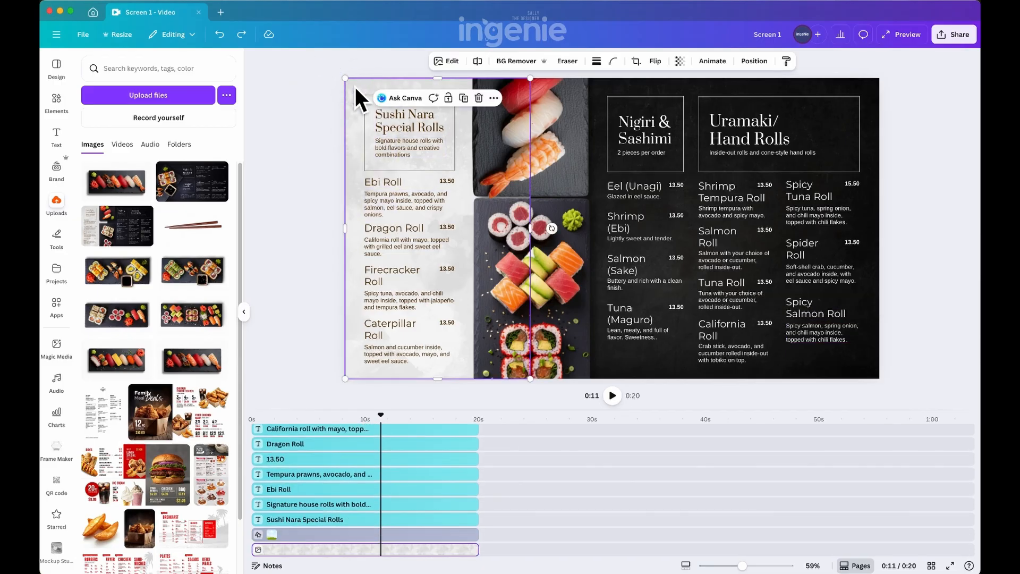
{"action": "right_click", "coordinate": [355, 85]}
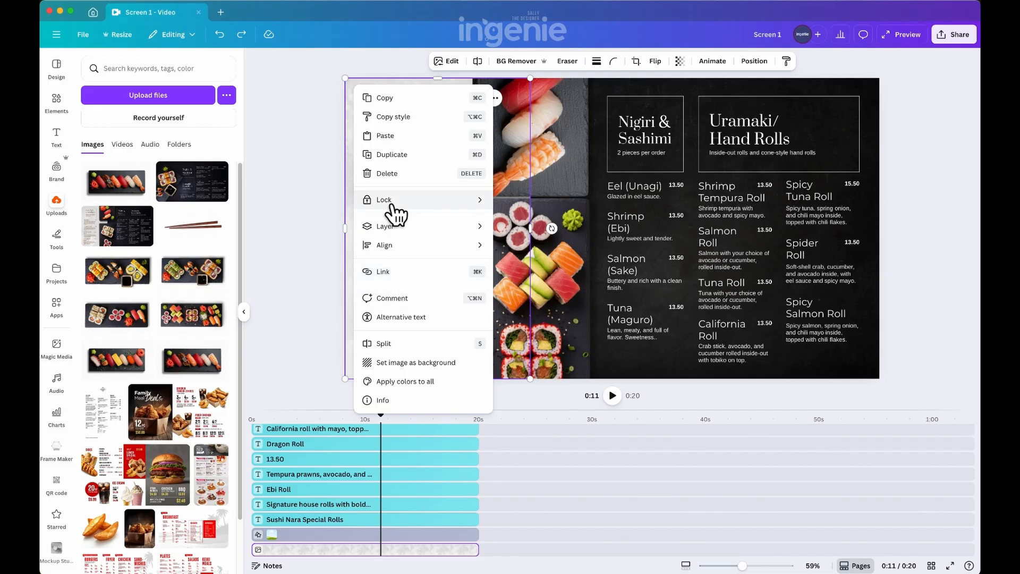
{"action": "mouse_move", "coordinate": [387, 202]}
{"action": "left_click", "coordinate": [523, 201]}
- Select all menu texts and heading frames in the dark and light columns and group them into one element
{"action": "scroll", "coordinate": [357, 436], "scroll_direction": "up", "scroll_amount": 10}
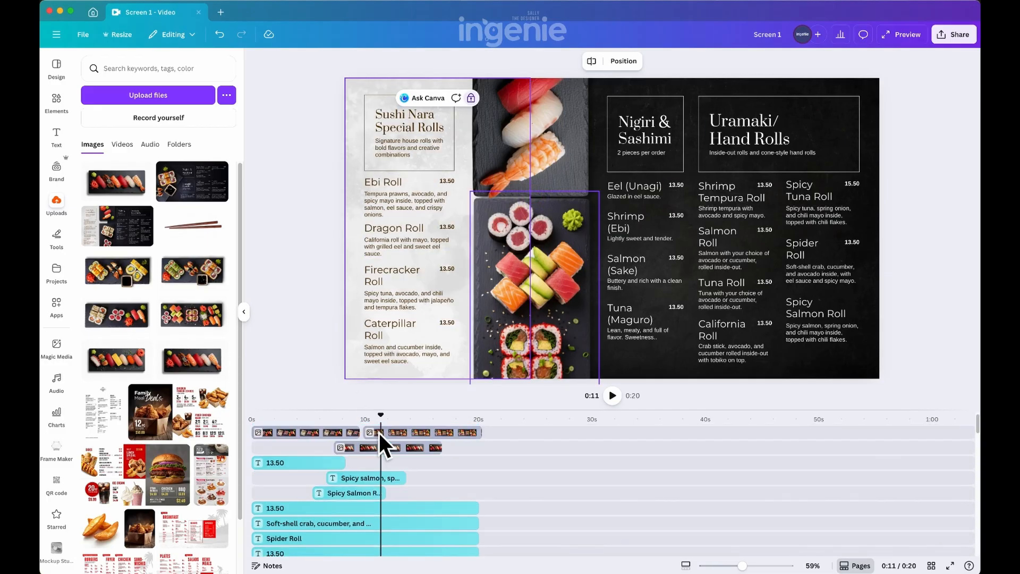
{"action": "left_click", "coordinate": [300, 464]}
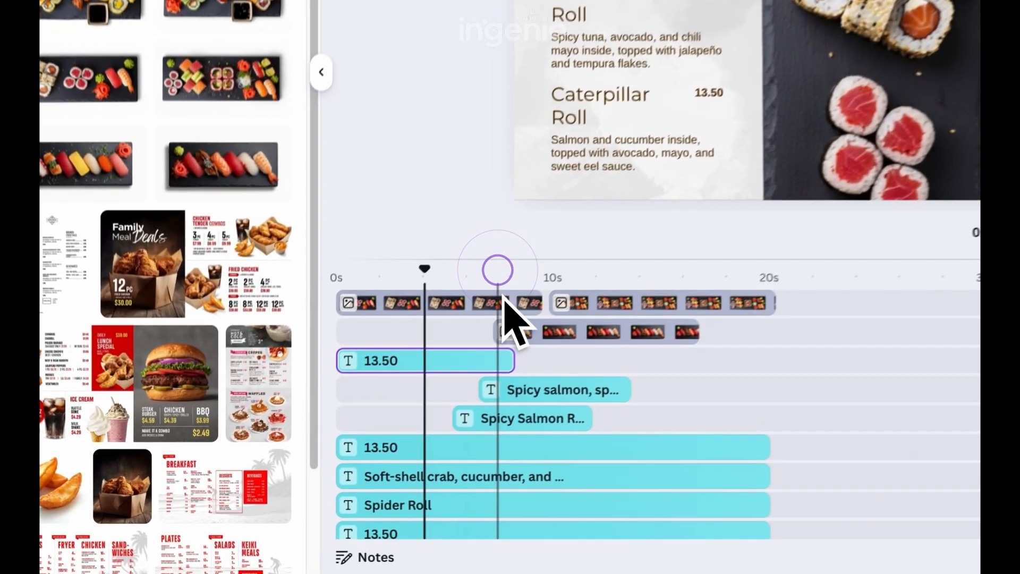
{"action": "left_click", "coordinate": [497, 364]}
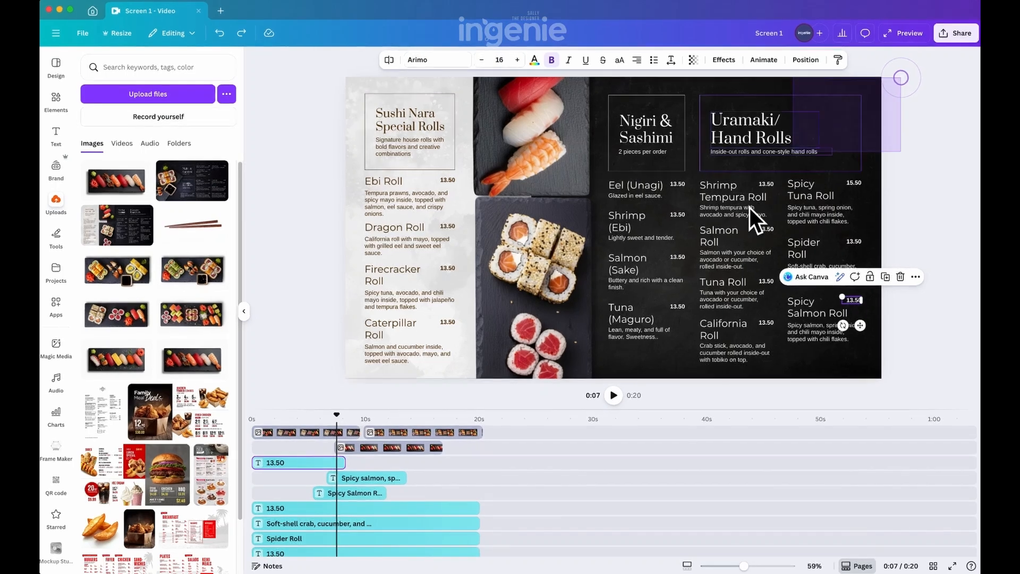
{"action": "left_click_drag", "start_coordinate": [638, 359], "coordinate": [629, 376]}
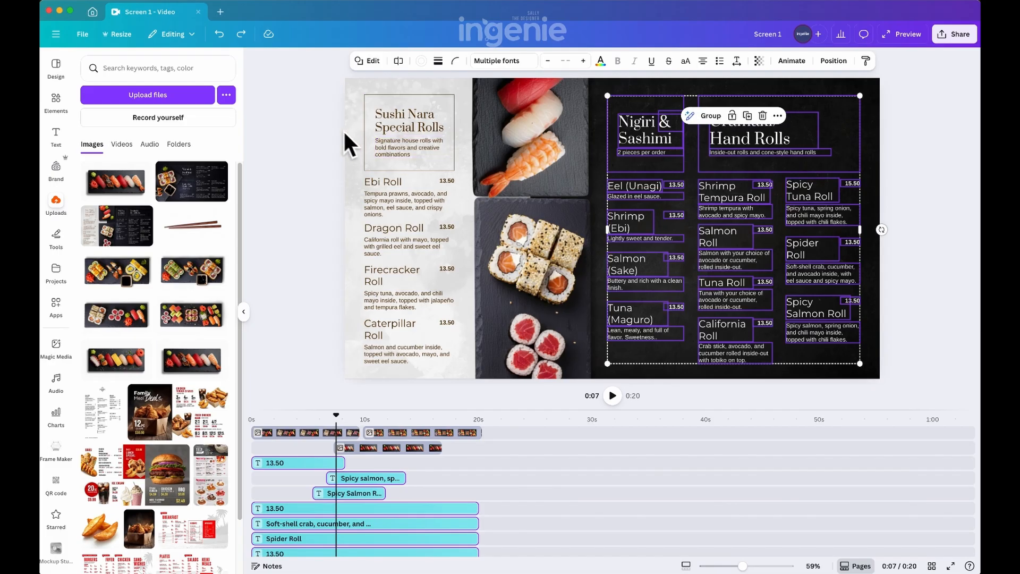
{"action": "left_click_drag", "start_coordinate": [316, 80], "coordinate": [459, 378]}
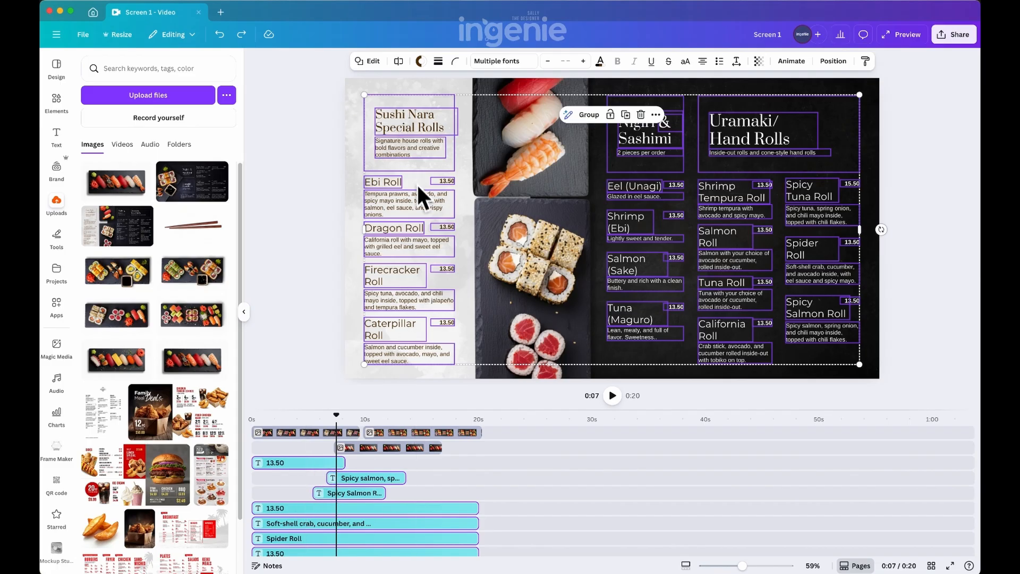
{"action": "right_click", "coordinate": [735, 159]}
{"action": "left_click", "coordinate": [595, 122]}
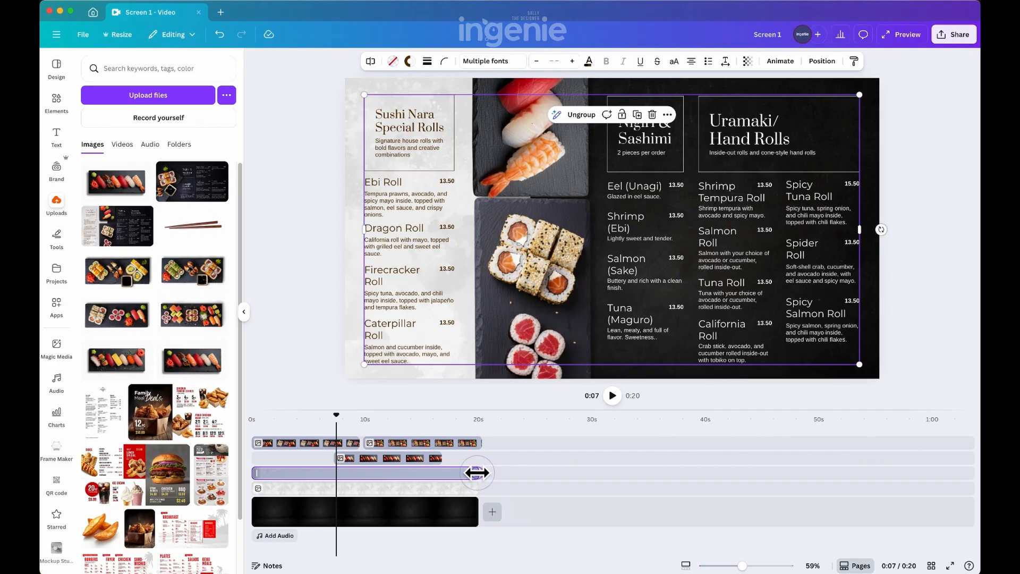
- Set the grouped text clip to span the full 20 s, and expand and collapse its individual layers on the timeline
{"action": "left_click_drag", "start_coordinate": [420, 474], "coordinate": [477, 482]}
{"action": "left_click", "coordinate": [468, 473]}
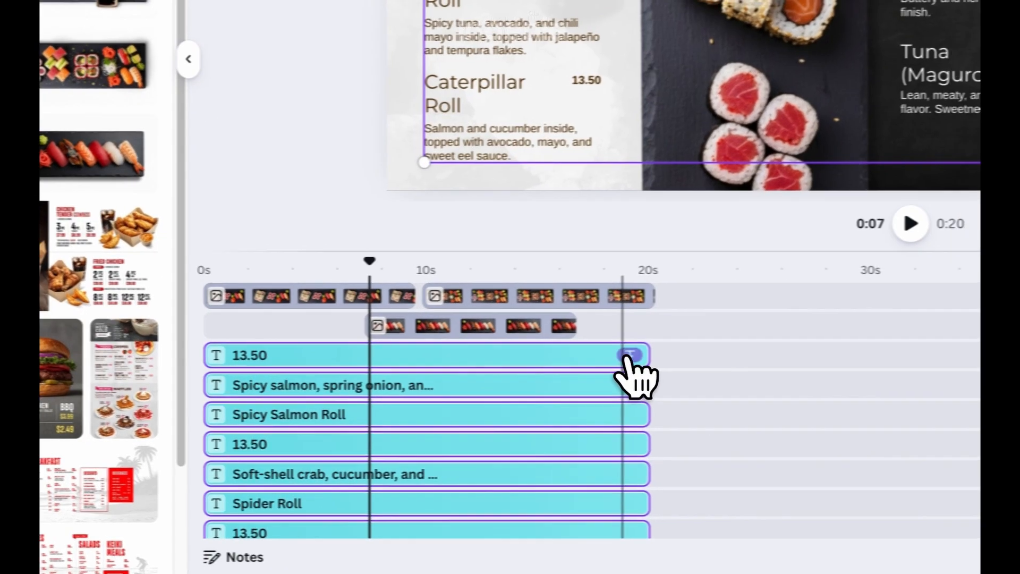
{"action": "left_click", "coordinate": [629, 355]}
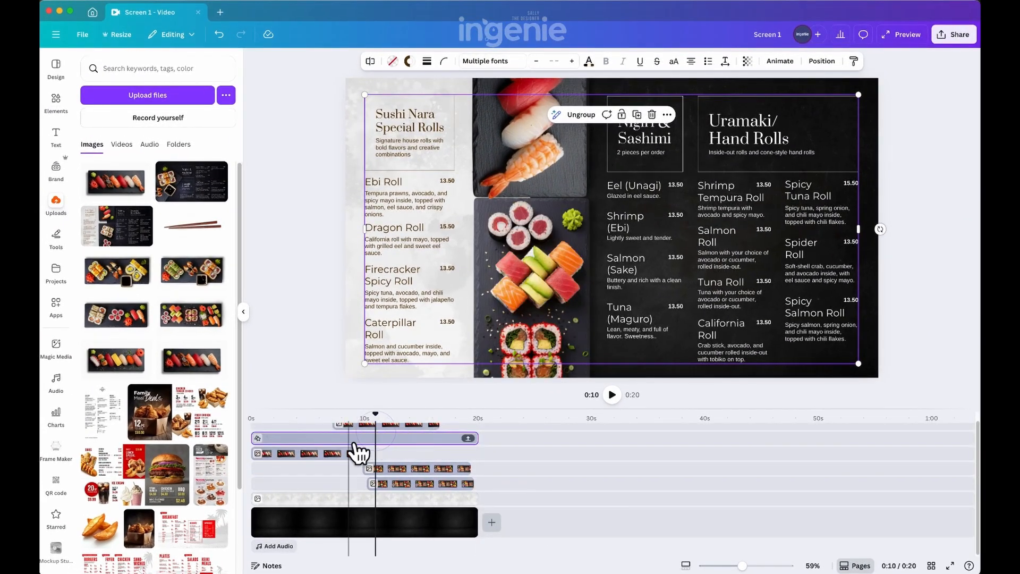
- Place the lower sashimi clip before the first remaining sushi clip's track-mate and the upper copy at the start of the second photo track
{"action": "left_click", "coordinate": [346, 454]}
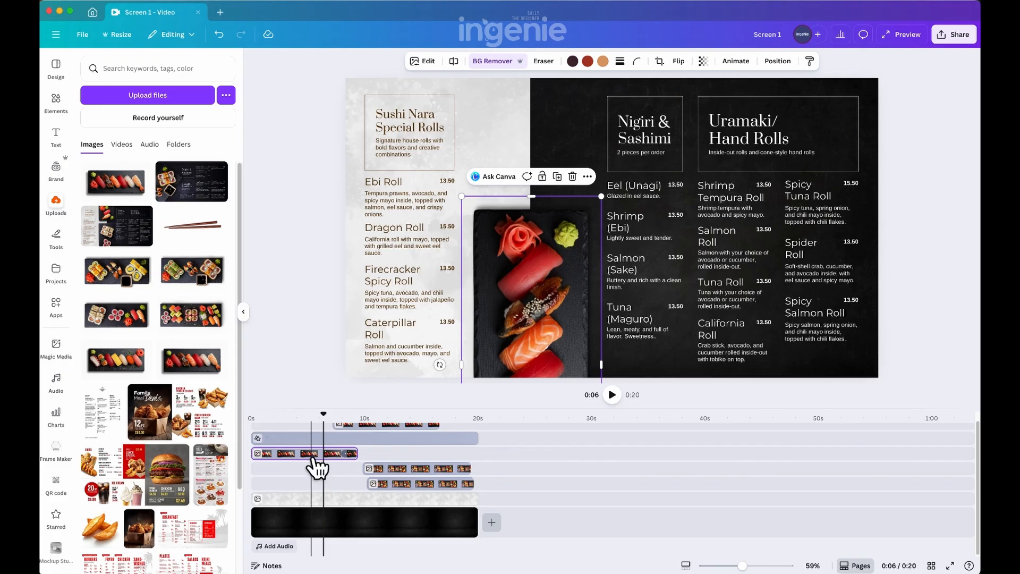
{"action": "left_click_drag", "start_coordinate": [314, 458], "coordinate": [313, 471]}
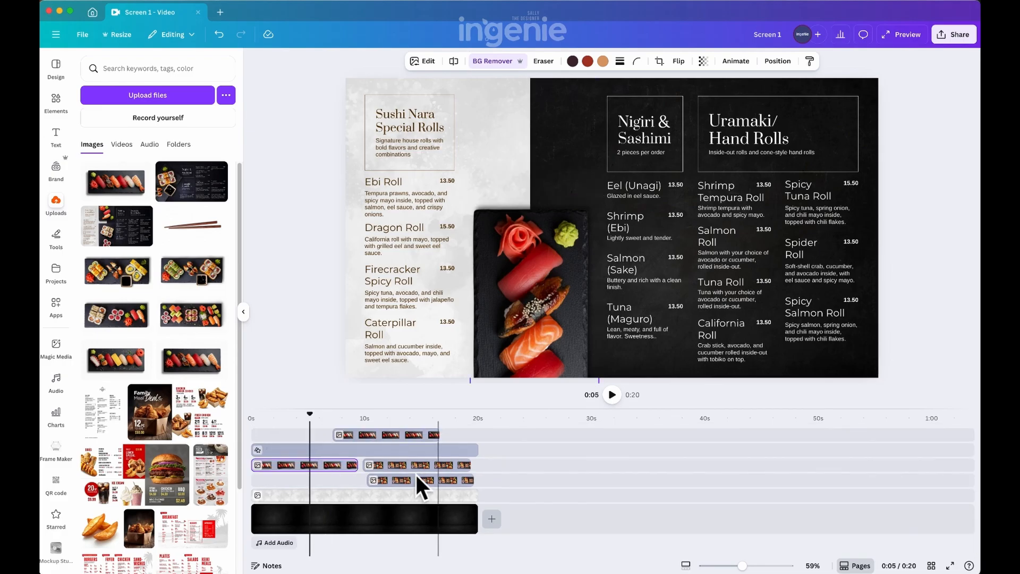
{"action": "left_click", "coordinate": [380, 435]}
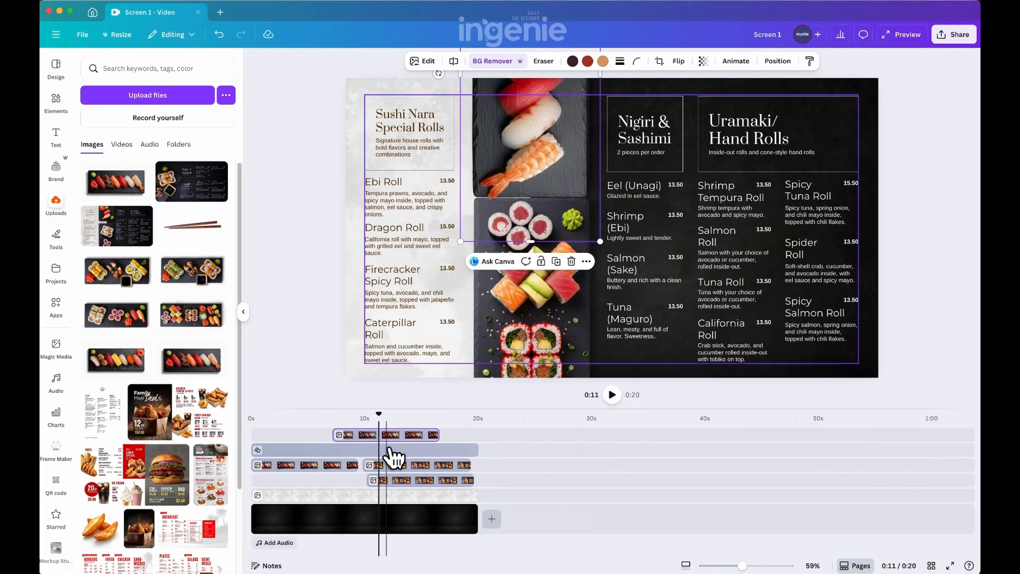
{"action": "left_click_drag", "start_coordinate": [376, 449], "coordinate": [317, 481]}
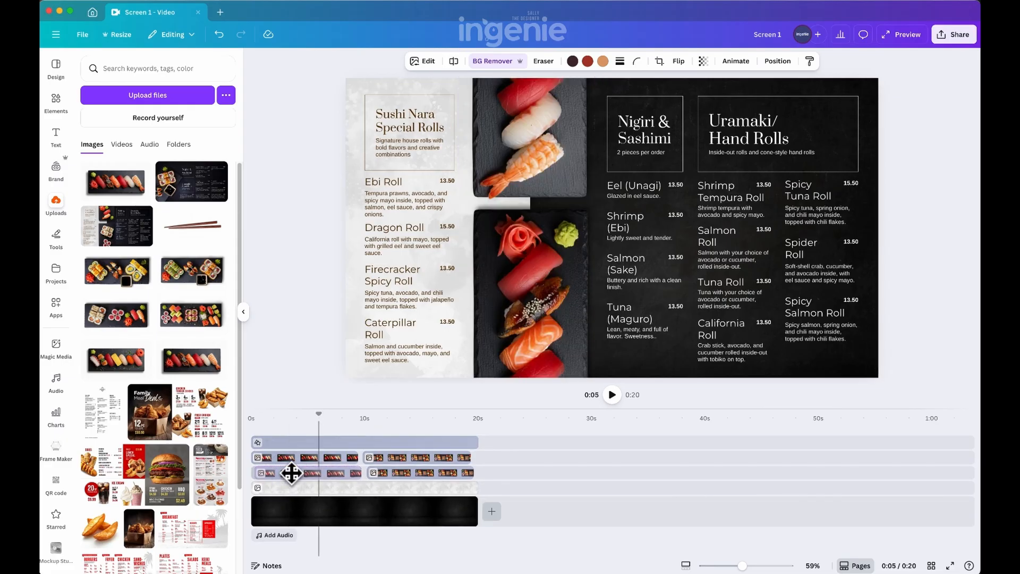
- Apply the Ink animation in the Seep style to the upper sashimi photo, comparing On enter and On exit before choosing Both
{"action": "left_click", "coordinate": [292, 472]}
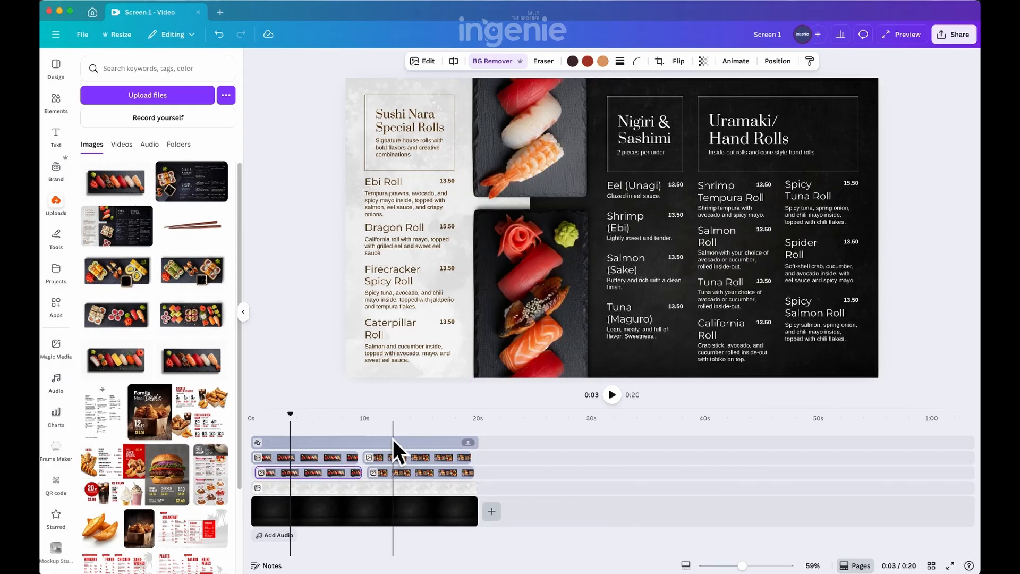
{"action": "left_click", "coordinate": [733, 62]}
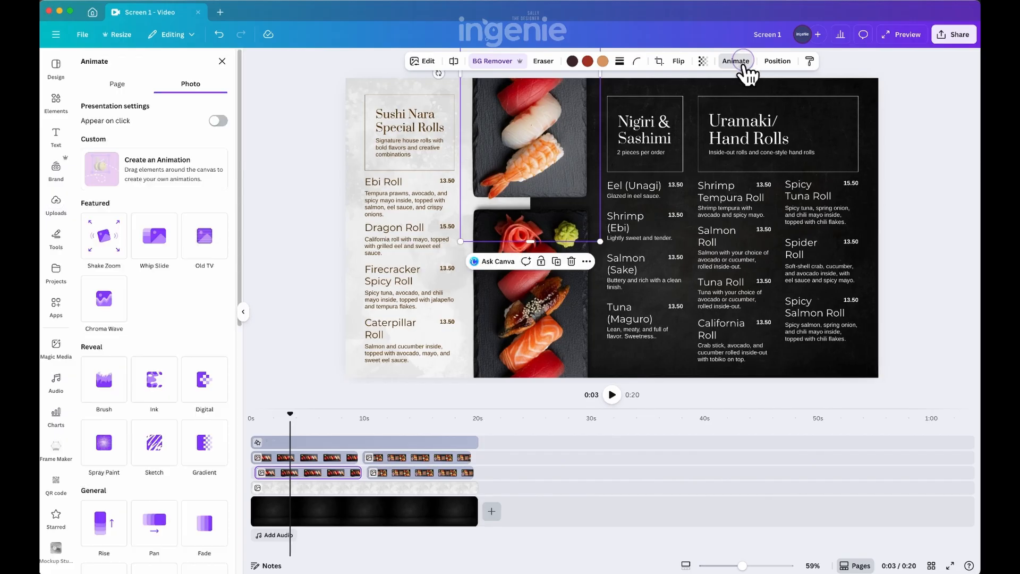
{"action": "left_click", "coordinate": [154, 391]}
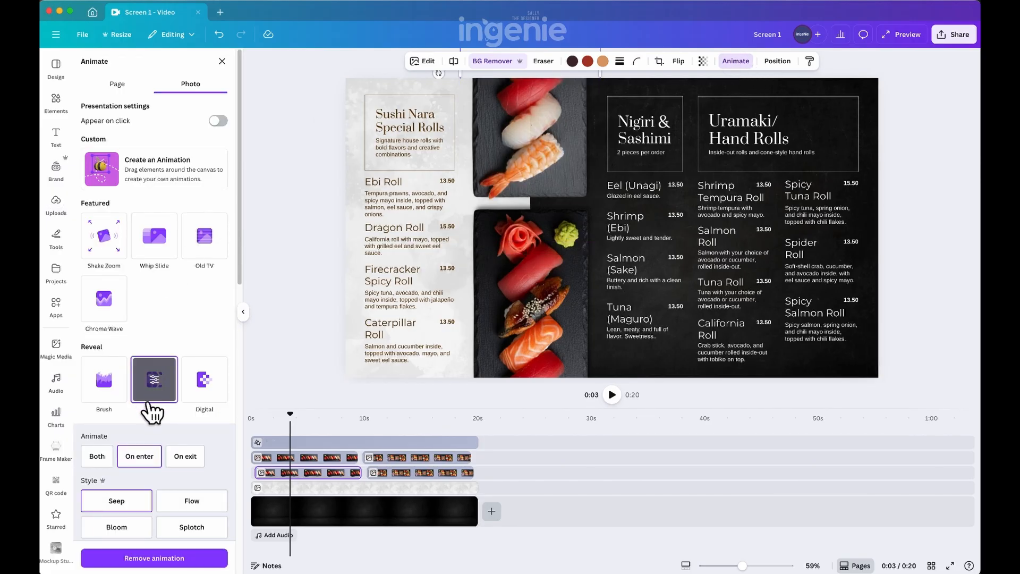
{"action": "left_click", "coordinate": [92, 457]}
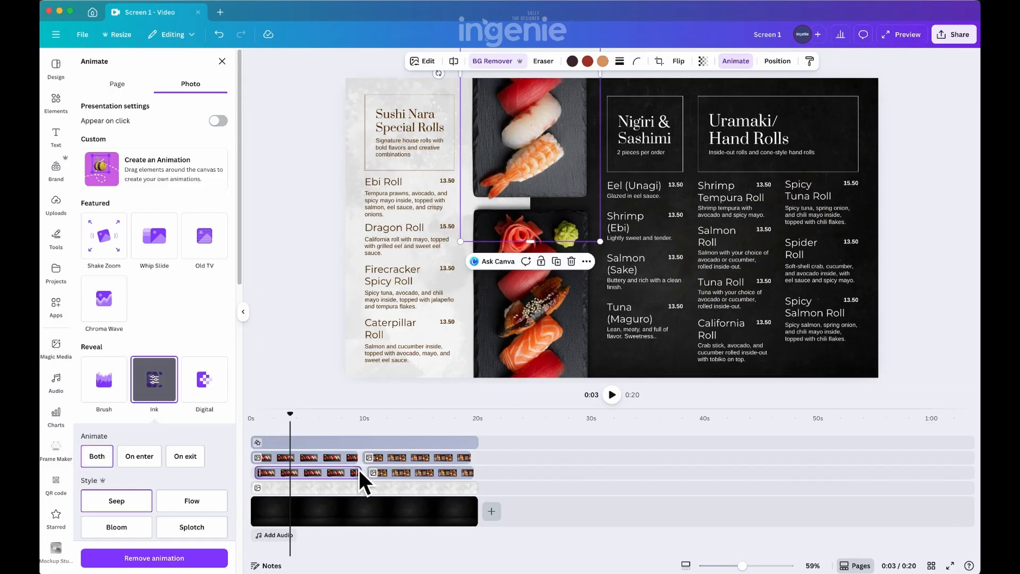
{"action": "left_click", "coordinate": [146, 455]}
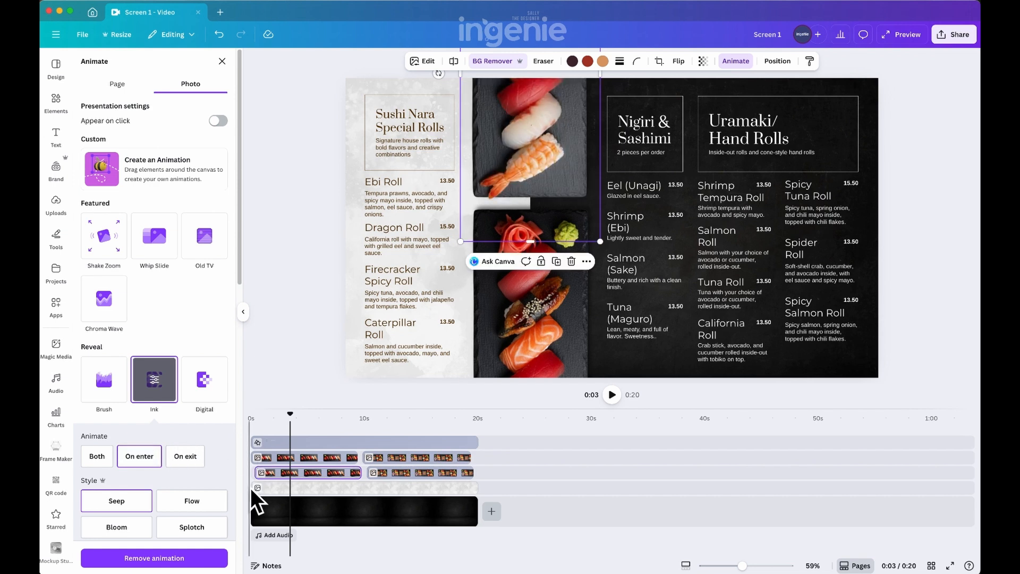
{"action": "left_click", "coordinate": [183, 456]}
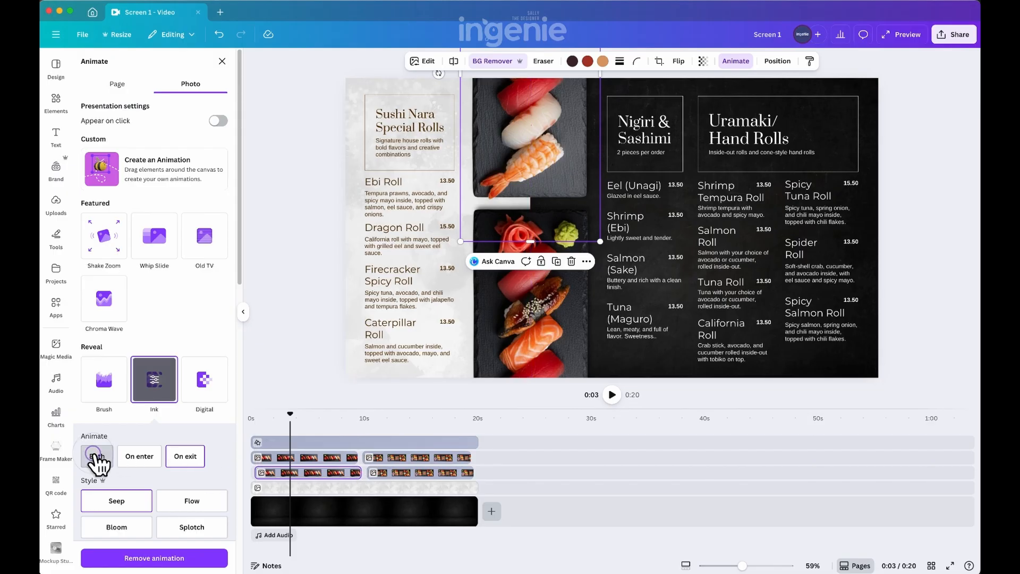
{"action": "left_click", "coordinate": [112, 454]}
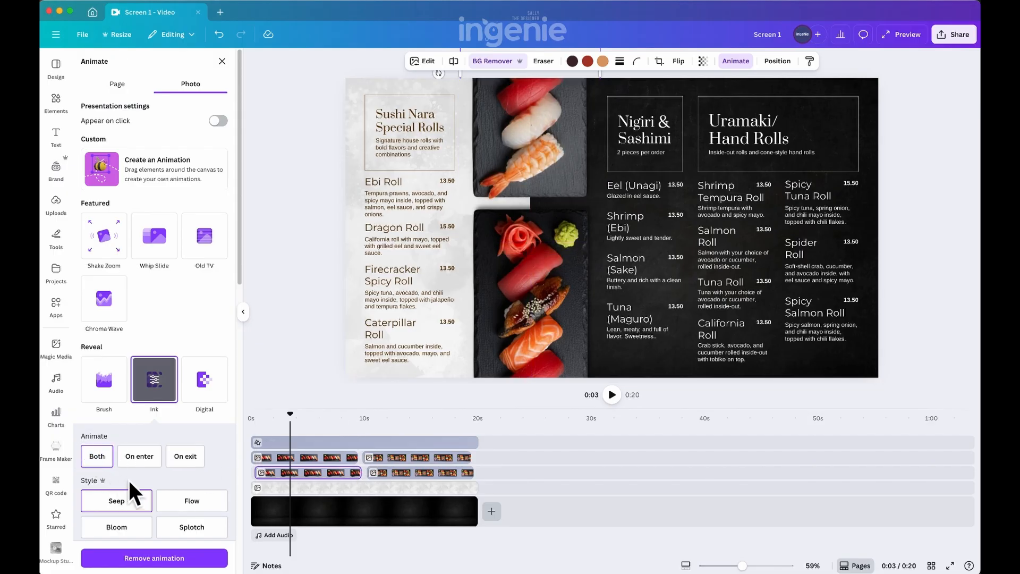
- Apply the Ink animation in the Seep style to the lower sashimi photo for both enter and exit, and collapse the side panel
{"action": "left_click", "coordinate": [270, 458]}
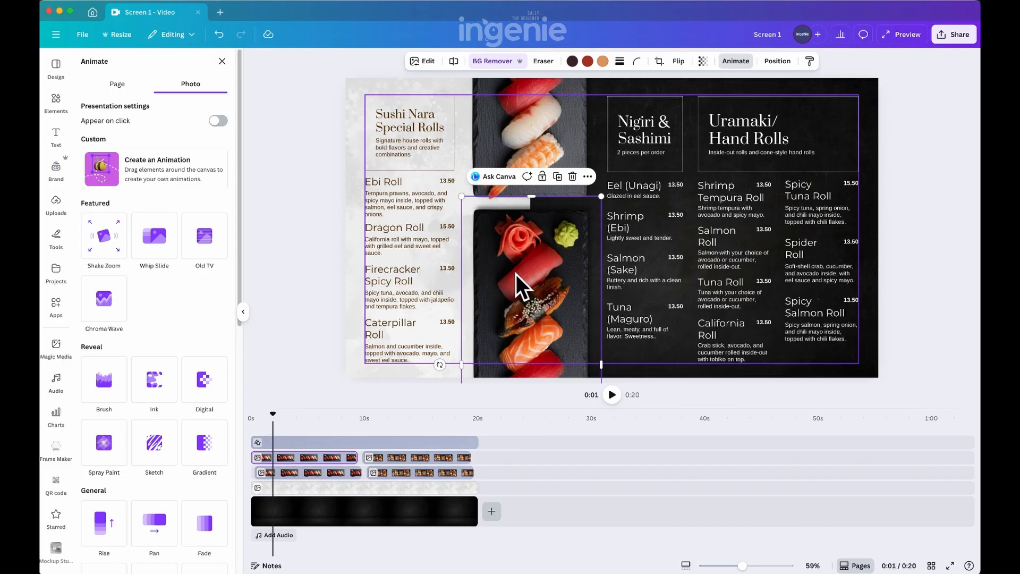
{"action": "left_click", "coordinate": [169, 403]}
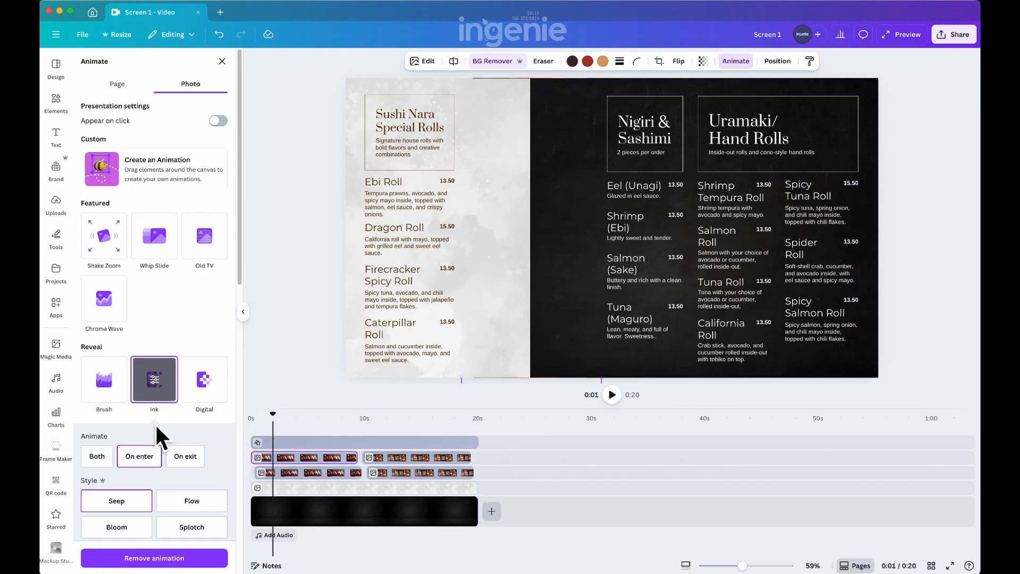
{"action": "left_click", "coordinate": [100, 459]}
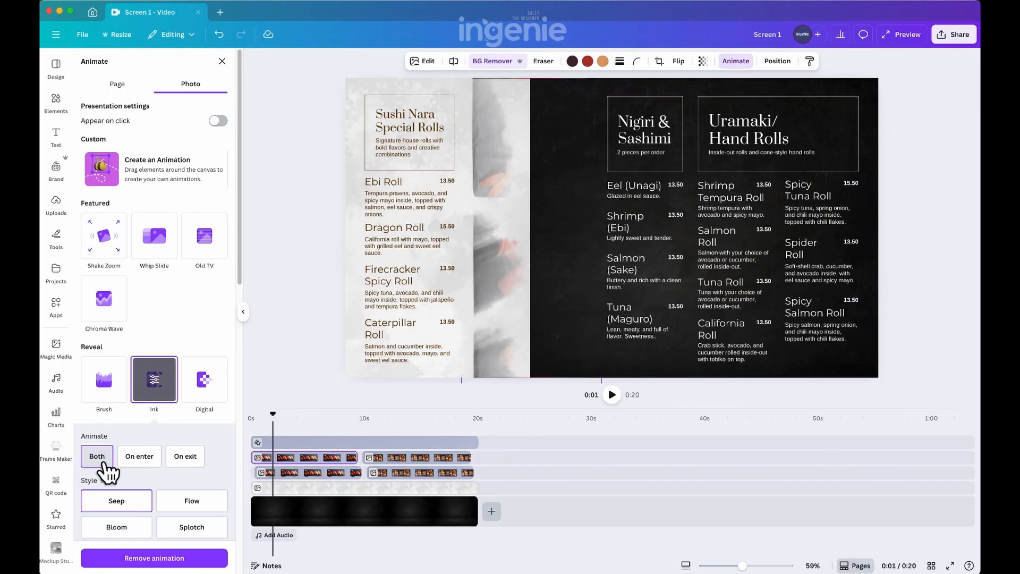
{"action": "left_click", "coordinate": [296, 323]}
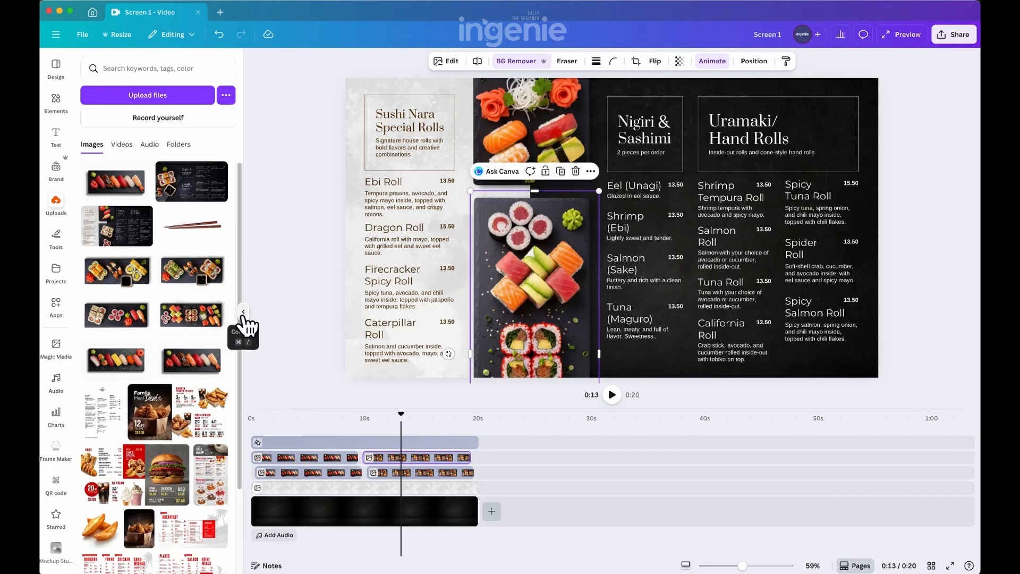
{"action": "left_click", "coordinate": [241, 314]}
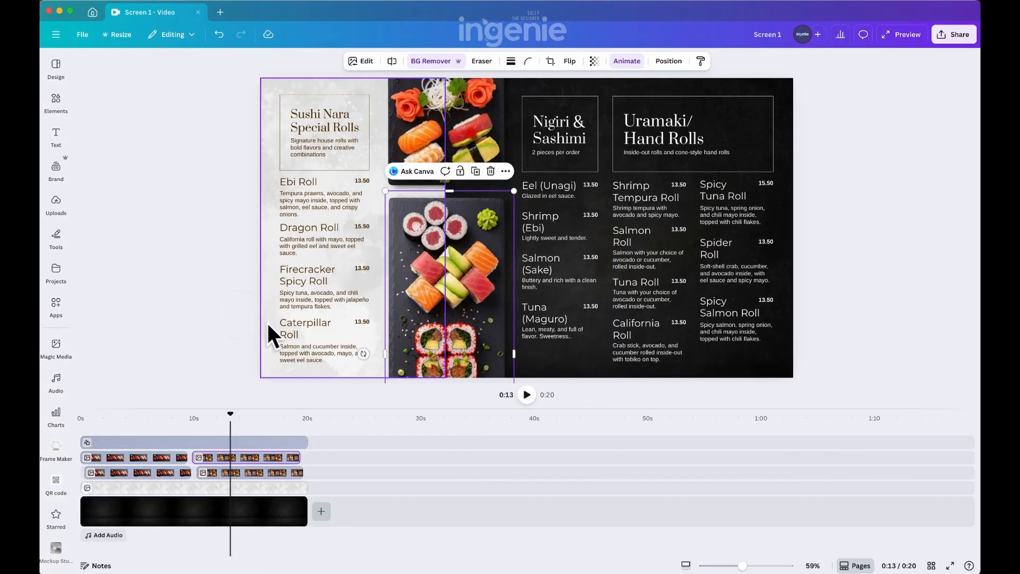
- Examine where the grouped text, textured background and second sushi photo clips end relative to the 20 s mark
{"action": "left_click", "coordinate": [307, 441]}
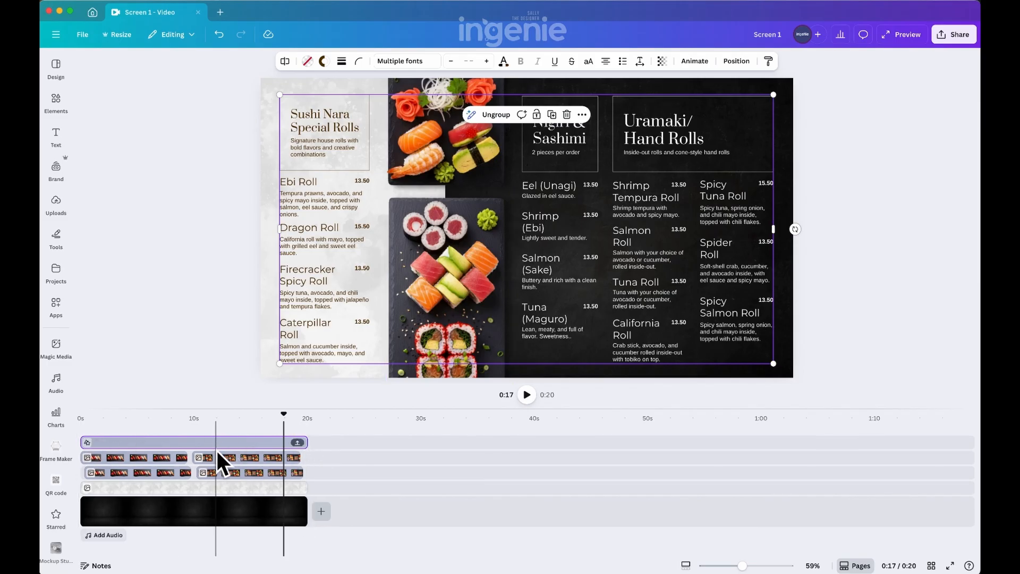
{"action": "left_click", "coordinate": [177, 487]}
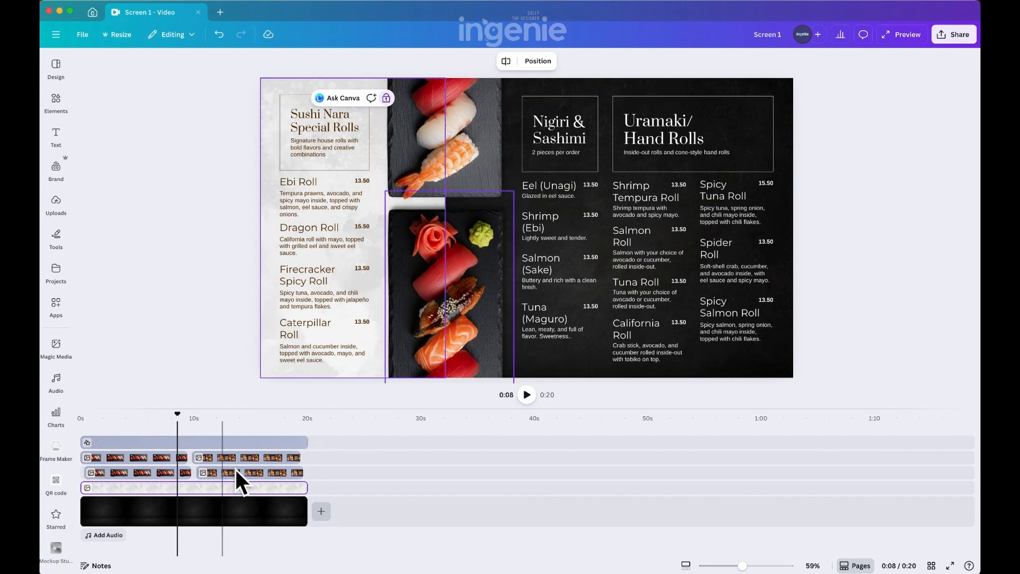
{"action": "left_click", "coordinate": [264, 462]}
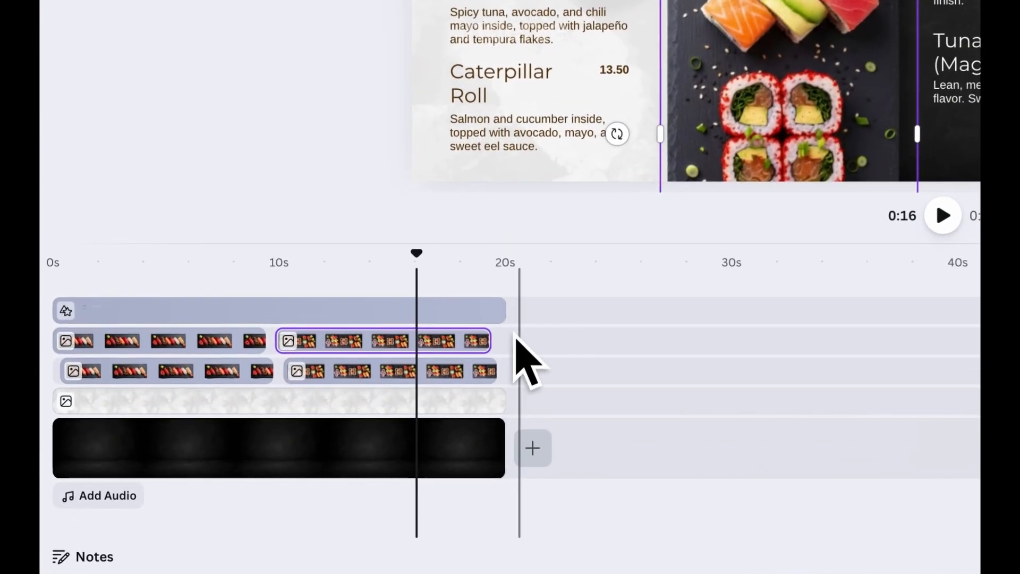
{"action": "left_click", "coordinate": [505, 262]}
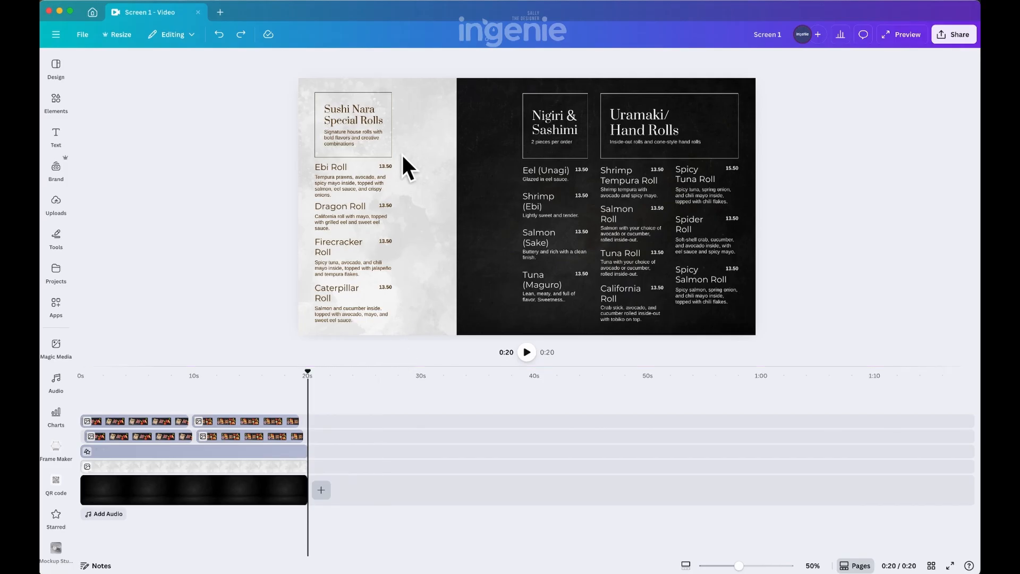
- Play the menu board video in the full preview to check the photo and text timing, and close the preview
{"action": "left_click", "coordinate": [907, 35]}
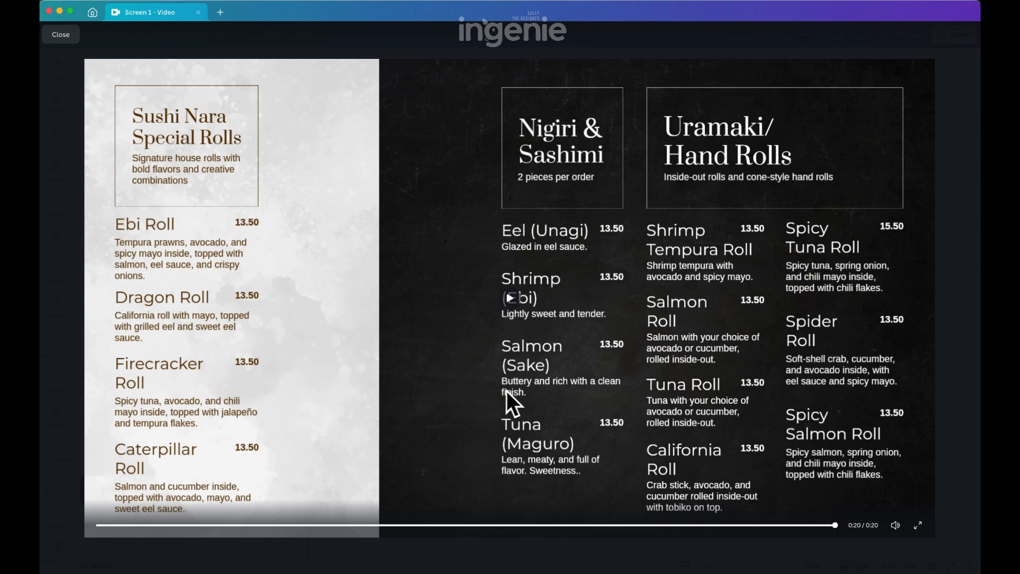
{"action": "left_click", "coordinate": [510, 299]}
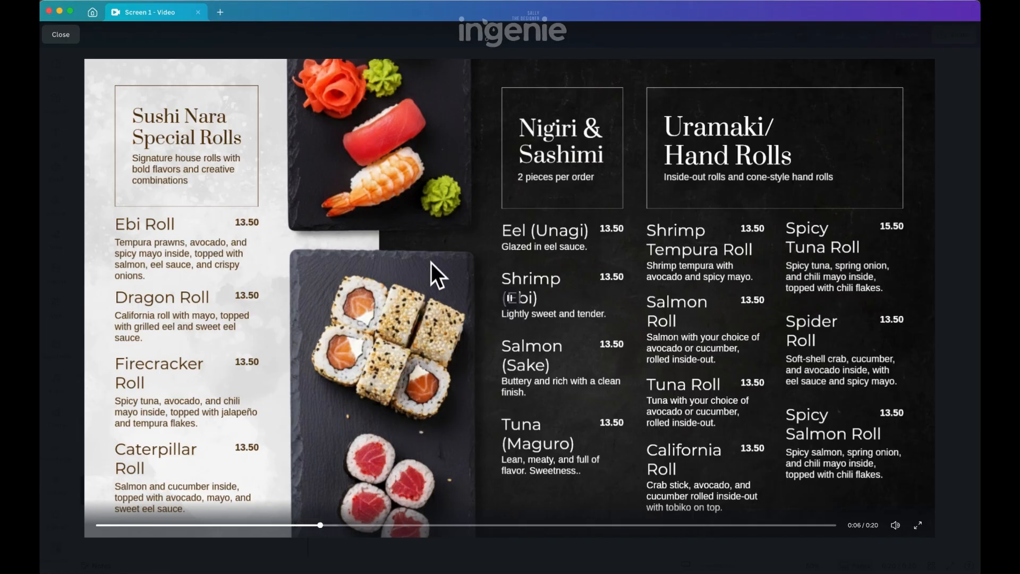
{"action": "left_click", "coordinate": [62, 37]}
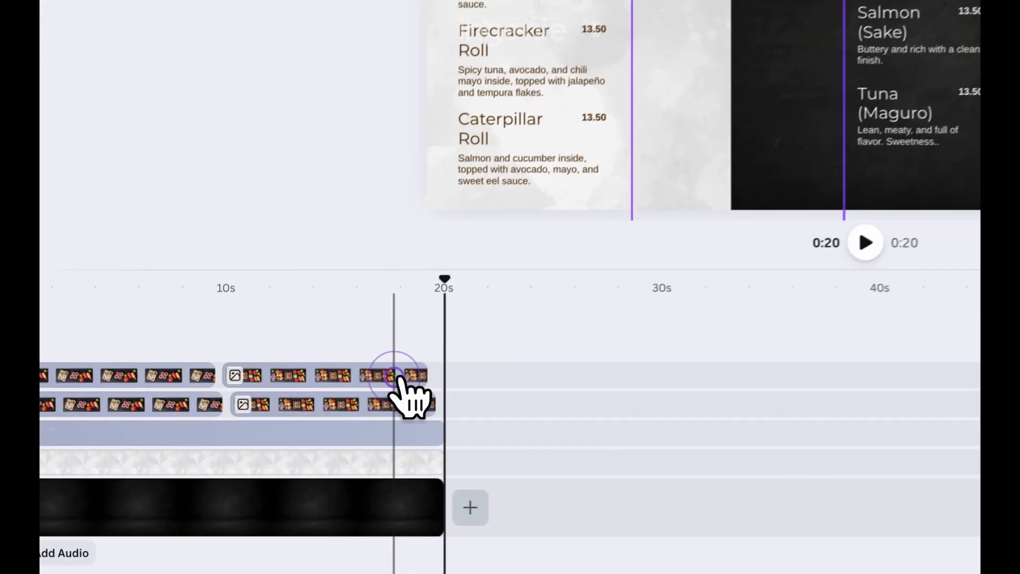
- Extend the second clip on the uppermost photo track past the 20 s page end to about 21 s
{"action": "left_click", "coordinate": [394, 374]}
{"action": "left_click", "coordinate": [421, 375]}
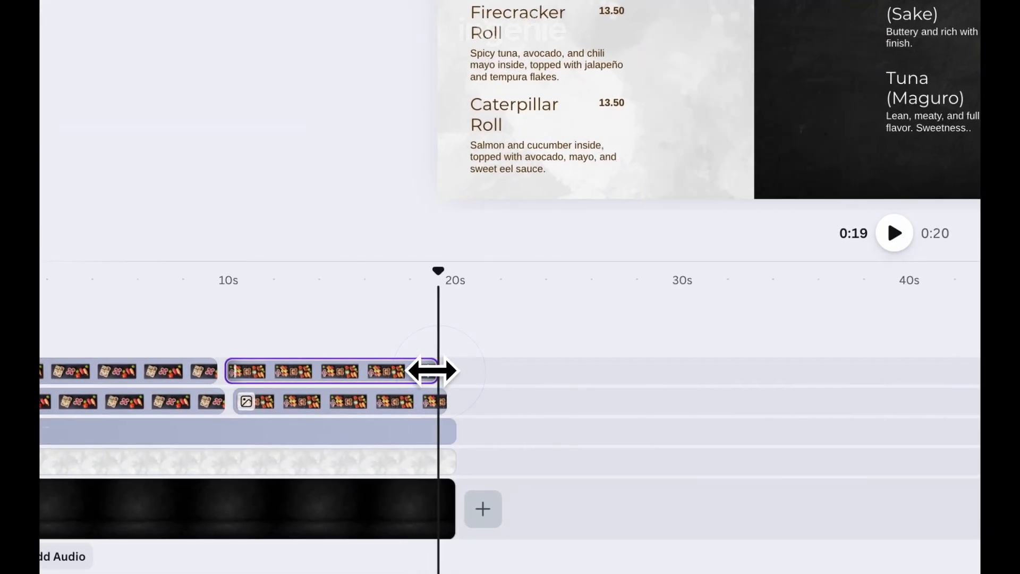
{"action": "left_click_drag", "start_coordinate": [431, 370], "coordinate": [489, 370]}
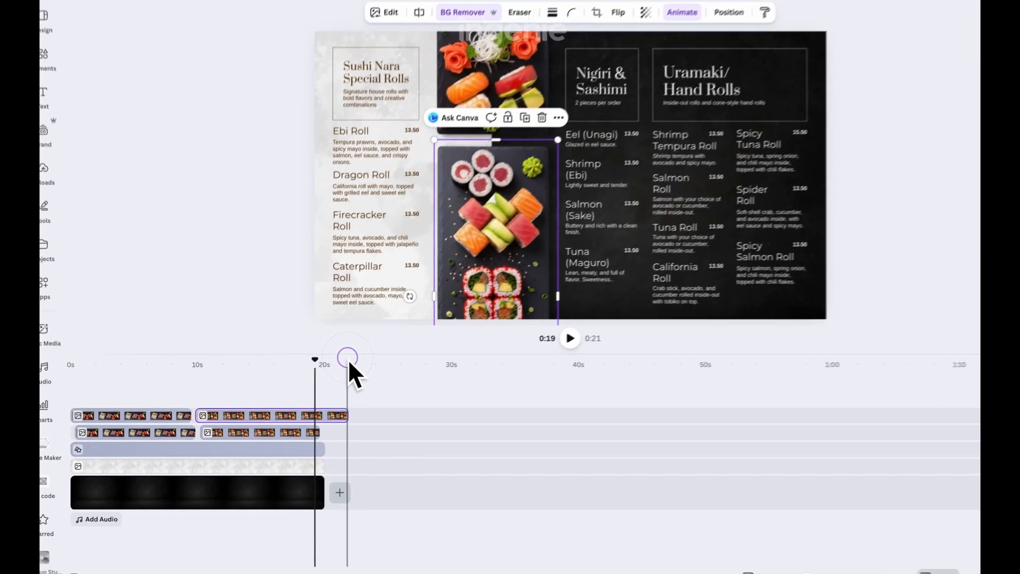
{"action": "left_click", "coordinate": [348, 360]}
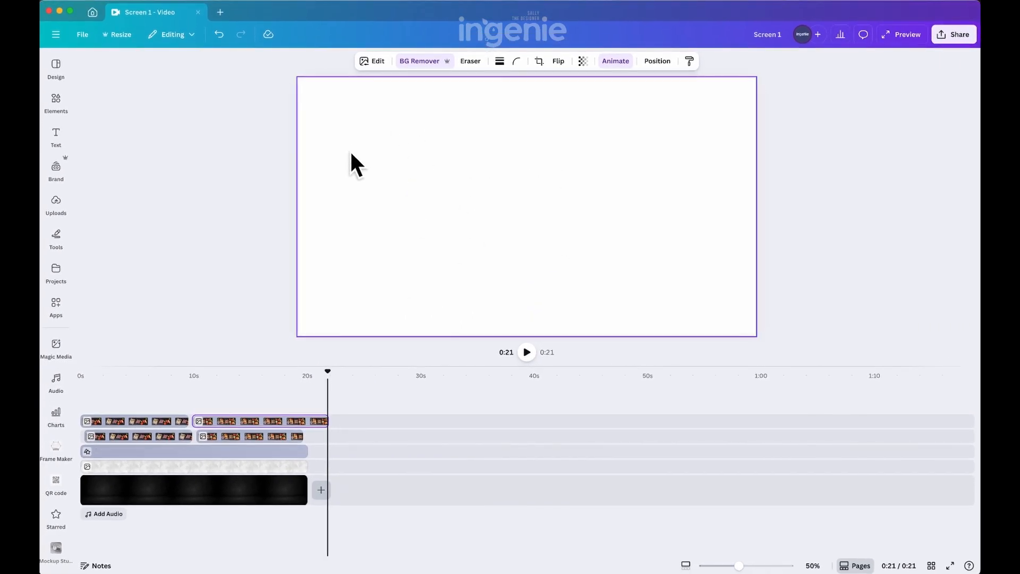
- Play the preview of the video with the overlong photo clip to check its ending, and close the preview
{"action": "left_click", "coordinate": [903, 35]}
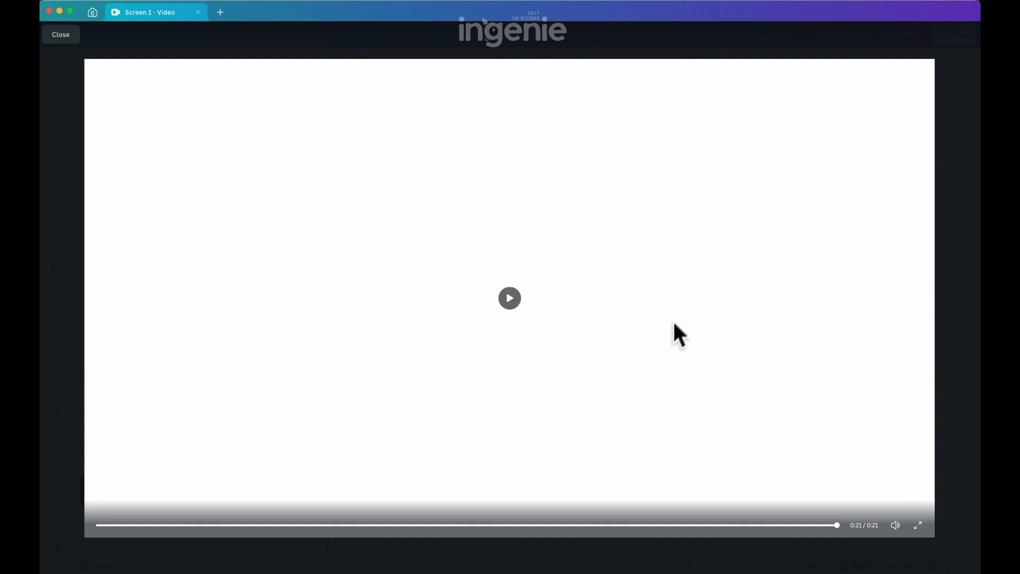
{"action": "left_click", "coordinate": [509, 298]}
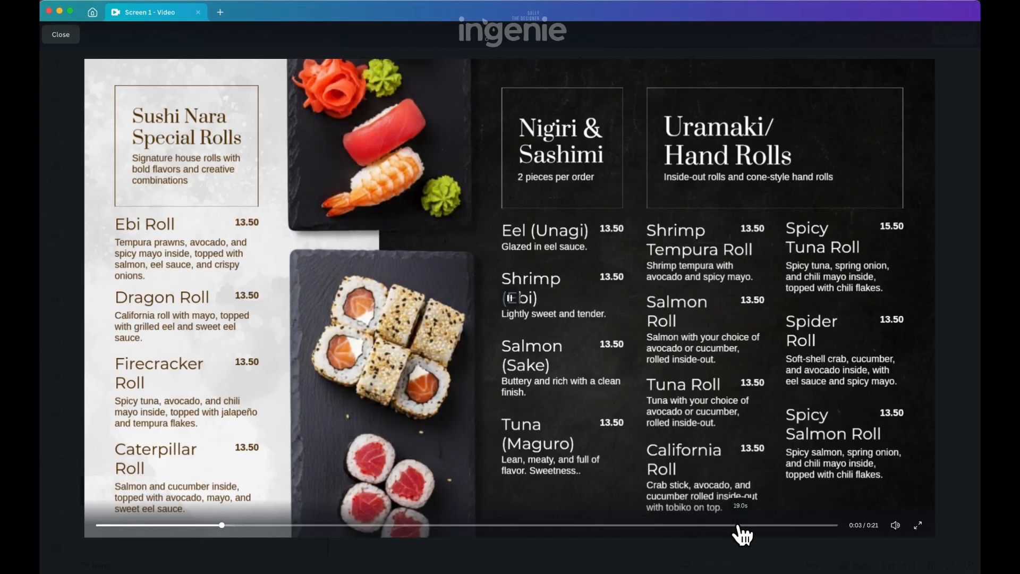
{"action": "left_click", "coordinate": [61, 35]}
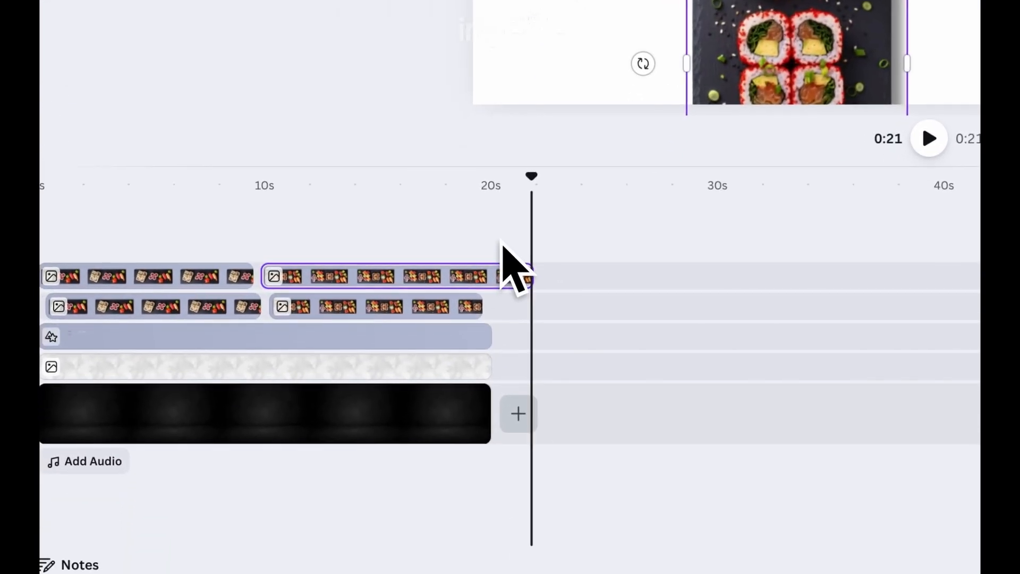
- Undo the extension of the second sushi photo clip and select the grouped text clip
{"action": "key", "text": "ctrl+z"}
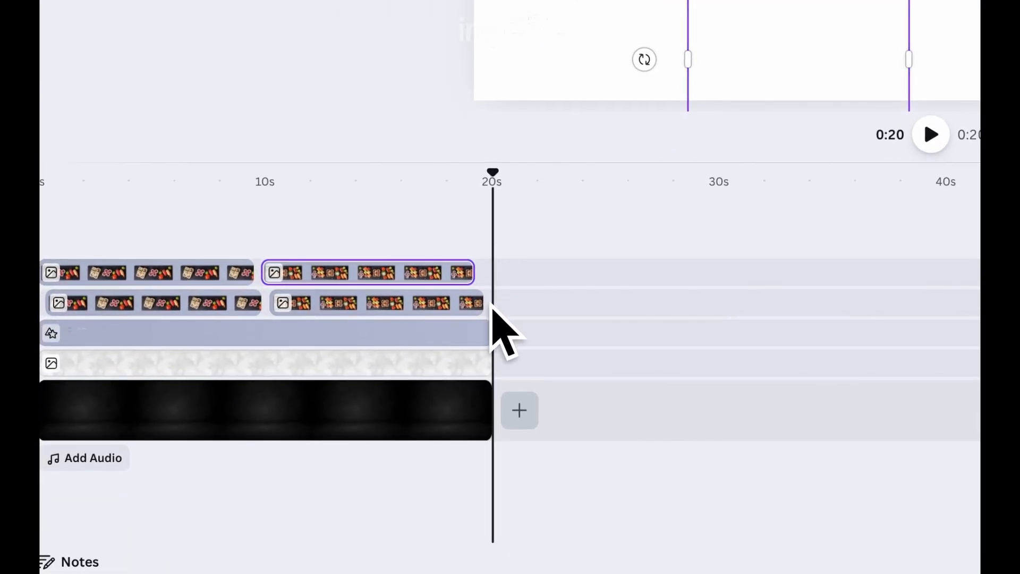
{"action": "left_click", "coordinate": [458, 334]}
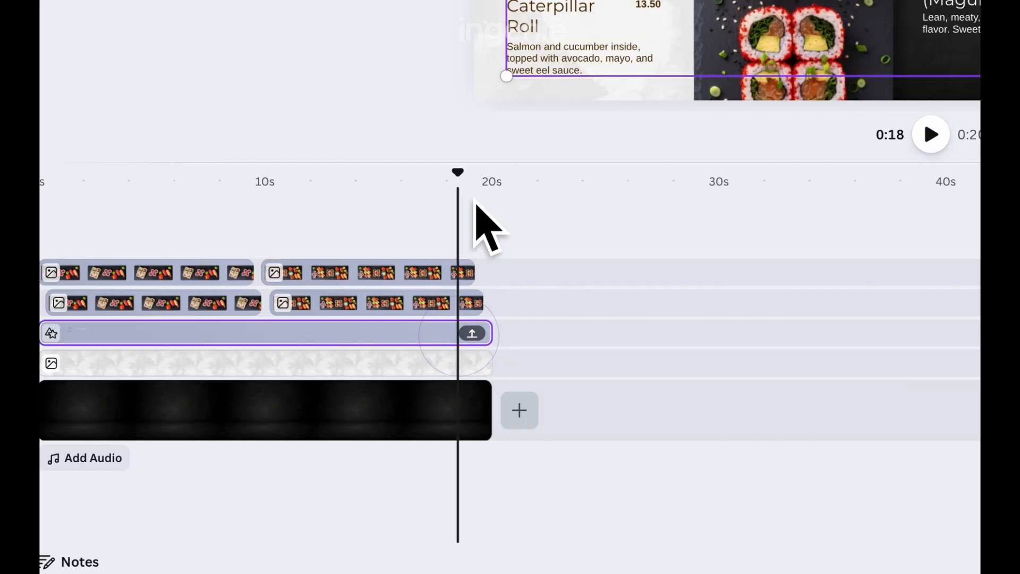